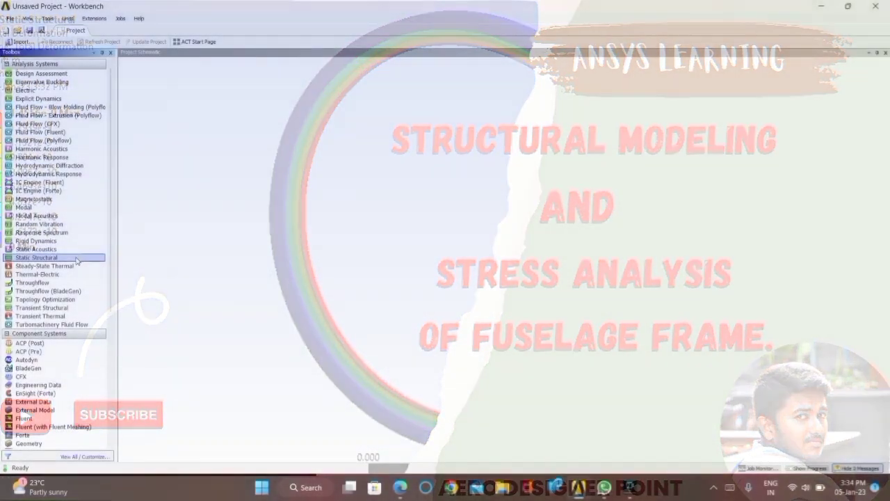
Add a Static Structural system to the schematic and create its geometry in DesignModeler.
{"action": "left_click_drag", "start_coordinate": [80, 256], "coordinate": [182, 109]}
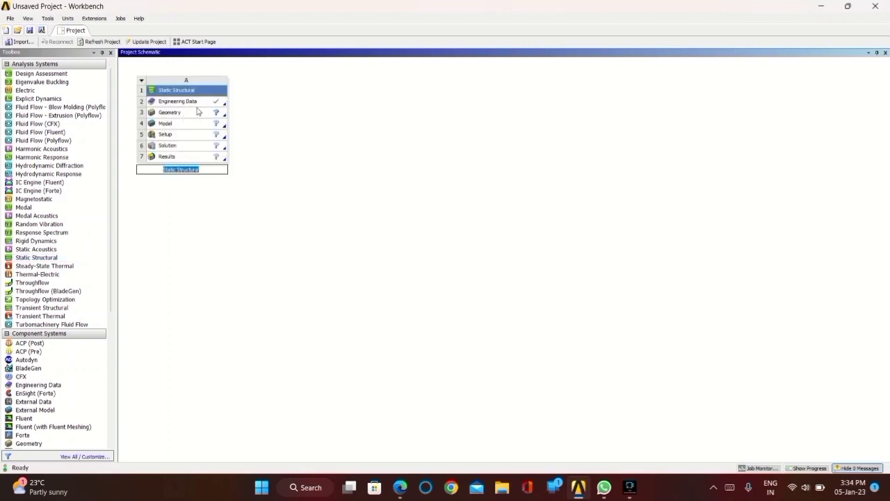
{"action": "left_click", "coordinate": [198, 112]}
{"action": "right_click", "coordinate": [197, 113]}
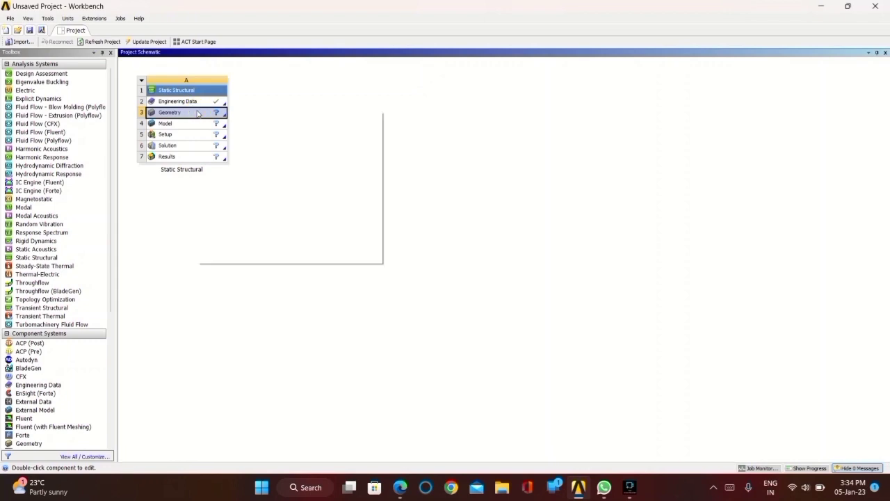
{"action": "left_click", "coordinate": [222, 124]}
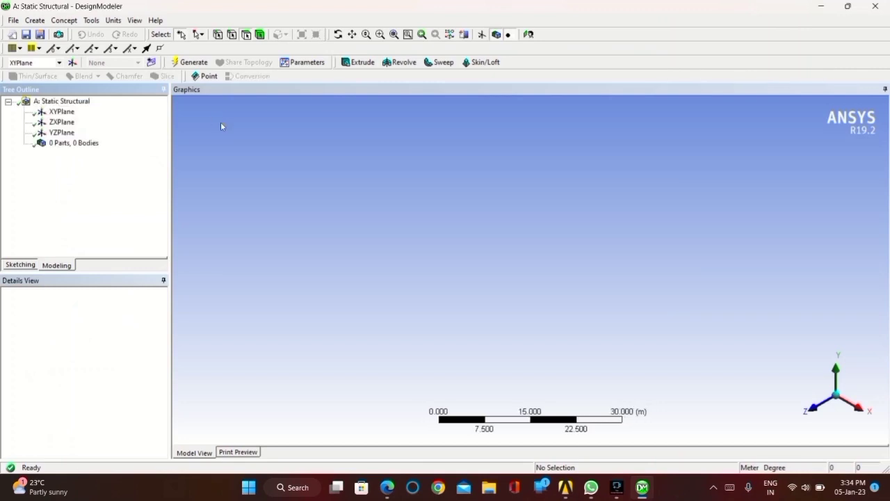
Select the XY plane and view it face-on, recentred in the window.
{"action": "left_click", "coordinate": [61, 111]}
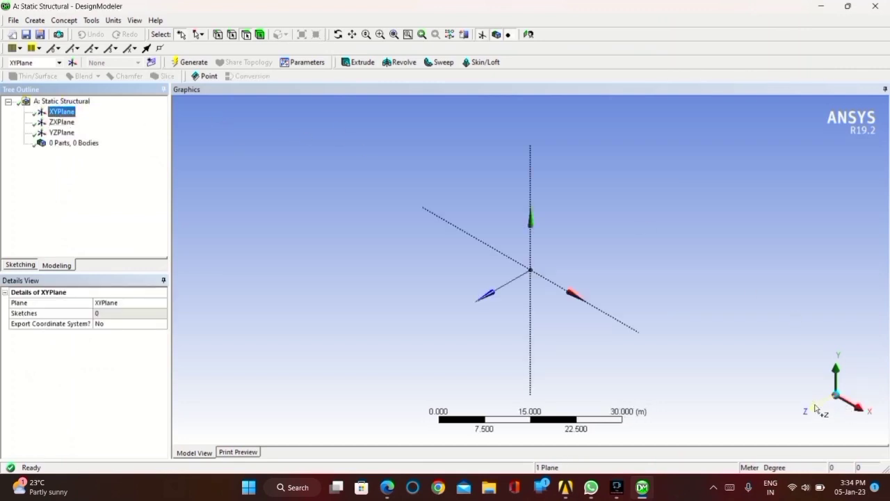
{"action": "left_click", "coordinate": [529, 34]}
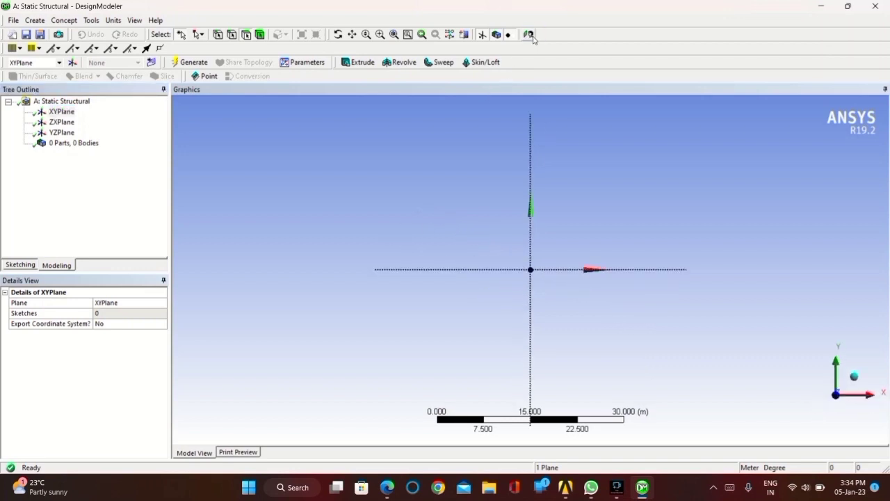
{"action": "middle_click_drag", "start_coordinate": [517, 169], "coordinate": [497, 122], "text": "ctrl"}
Set the model units to millimetres.
{"action": "left_click", "coordinate": [114, 20]}
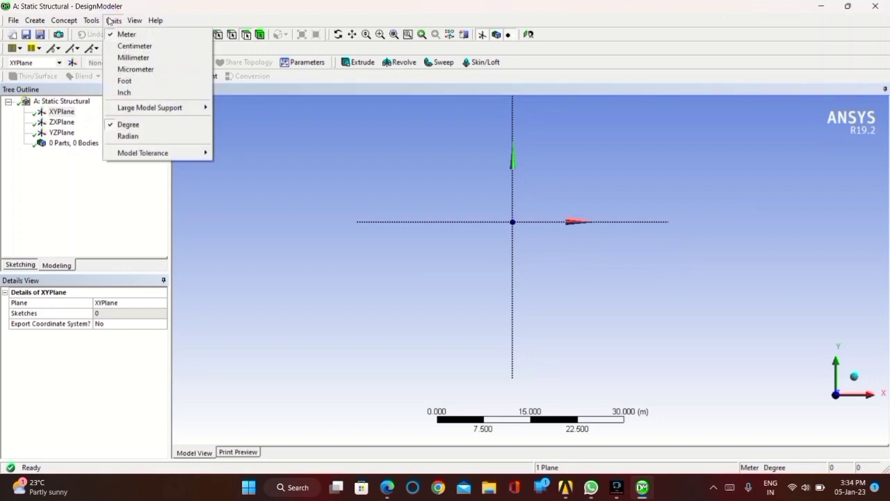
{"action": "left_click", "coordinate": [127, 57]}
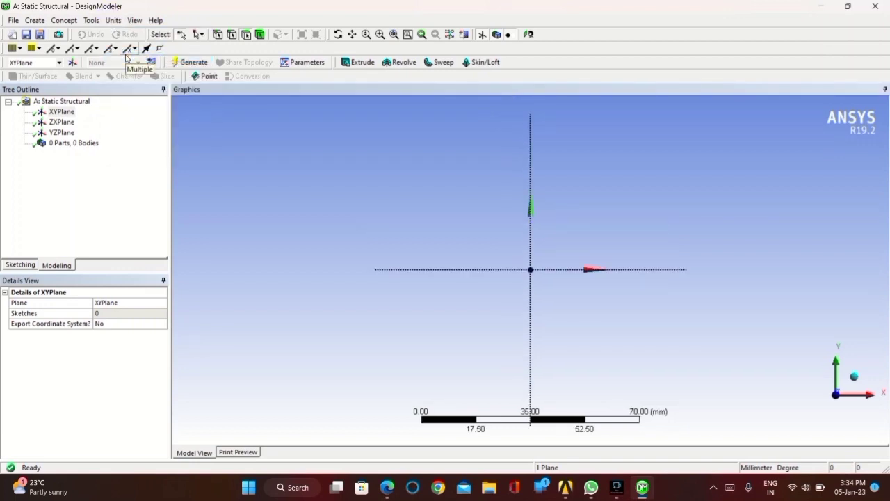
{"action": "left_click", "coordinate": [114, 21]}
{"action": "left_click", "coordinate": [122, 58]}
Start a polyline below the origin and draw the top, stem and right-step edges.
{"action": "left_click", "coordinate": [19, 266]}
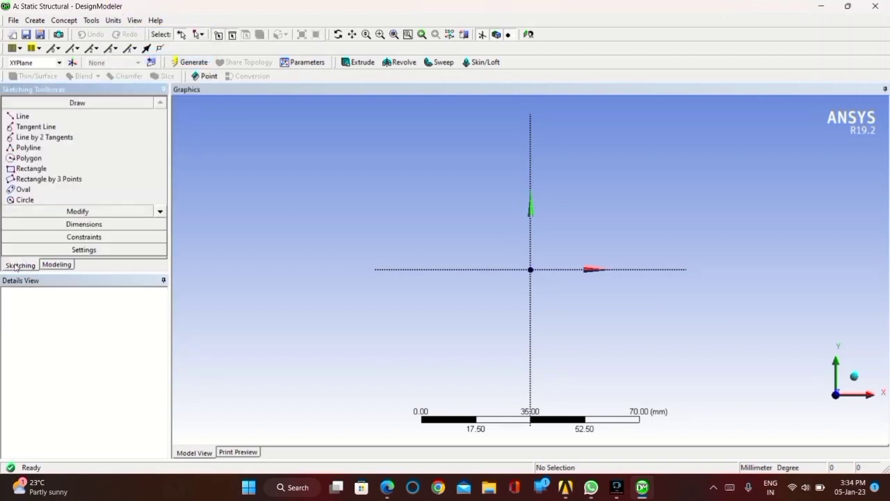
{"action": "left_click", "coordinate": [29, 147]}
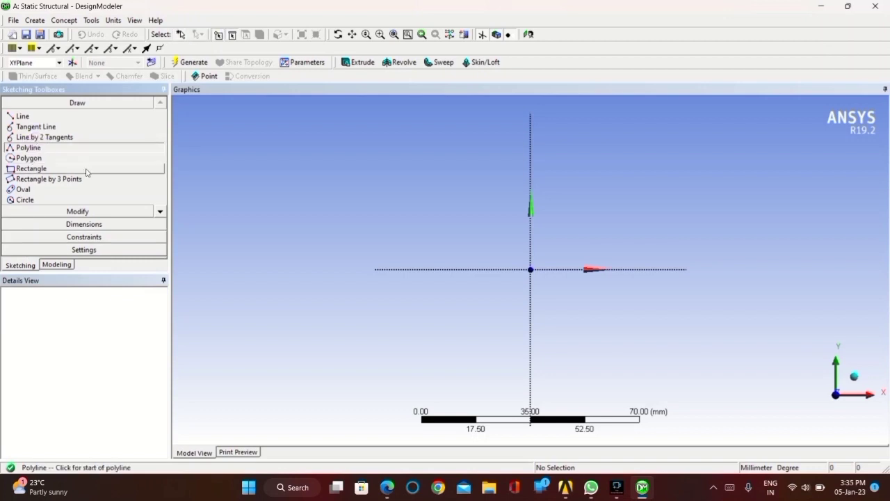
{"action": "middle_click_drag", "start_coordinate": [520, 311], "coordinate": [502, 240], "text": "ctrl"}
{"action": "left_click", "coordinate": [487, 272]}
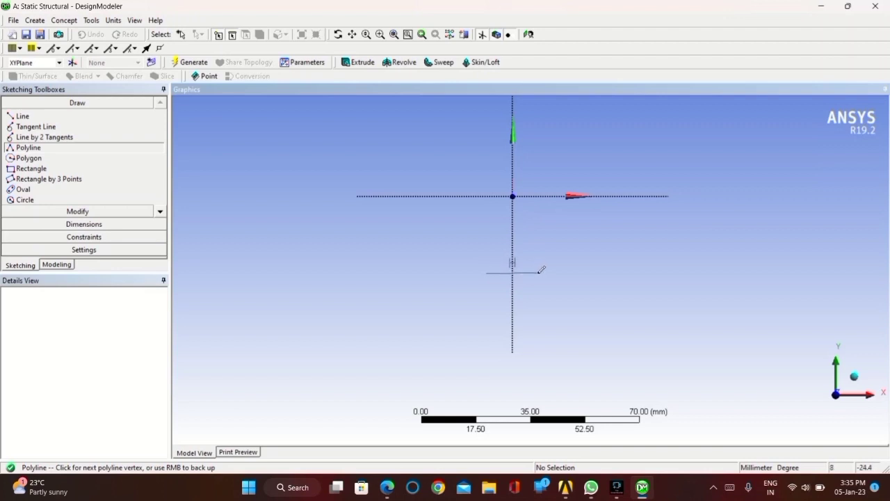
{"action": "left_click", "coordinate": [537, 272]}
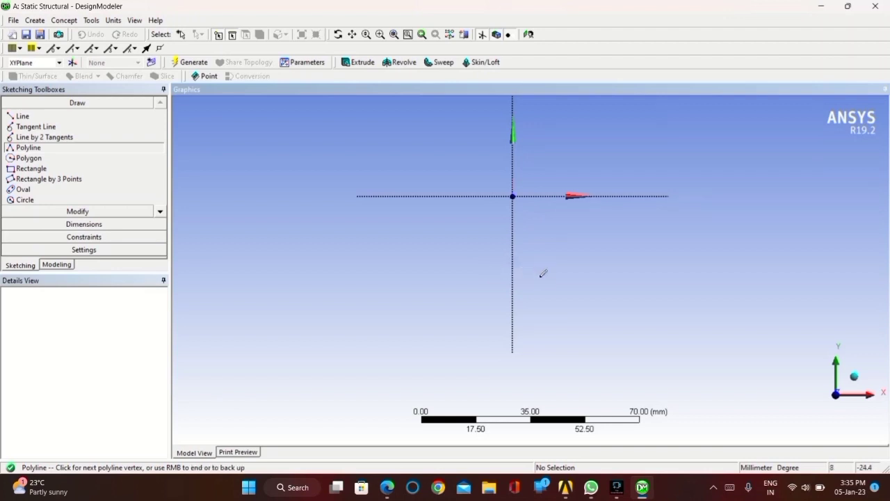
{"action": "left_click", "coordinate": [540, 339]}
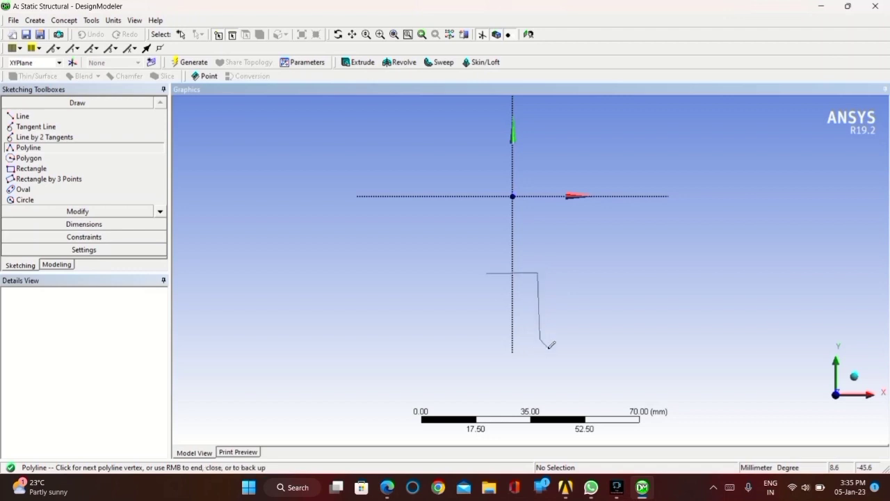
{"action": "left_click", "coordinate": [590, 338]}
{"action": "left_click", "coordinate": [597, 386]}
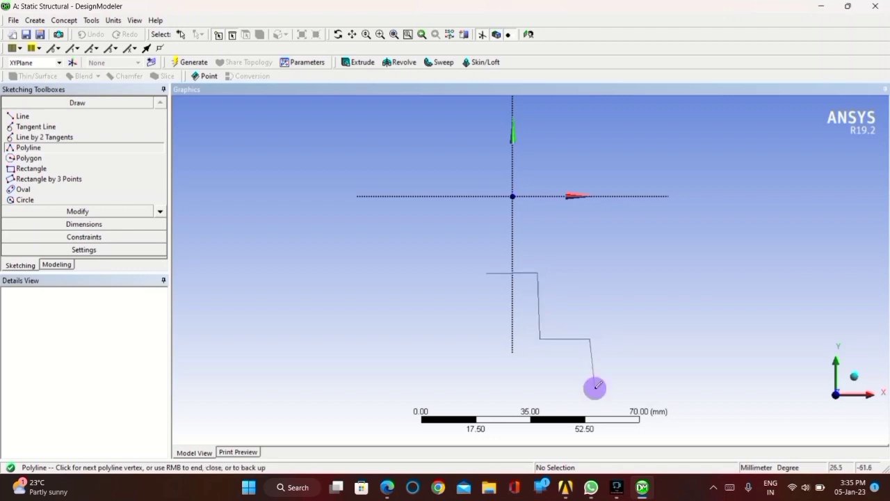
Draw the bottom and left edges and close the polyline into the nine-edge profile.
{"action": "left_click", "coordinate": [455, 386]}
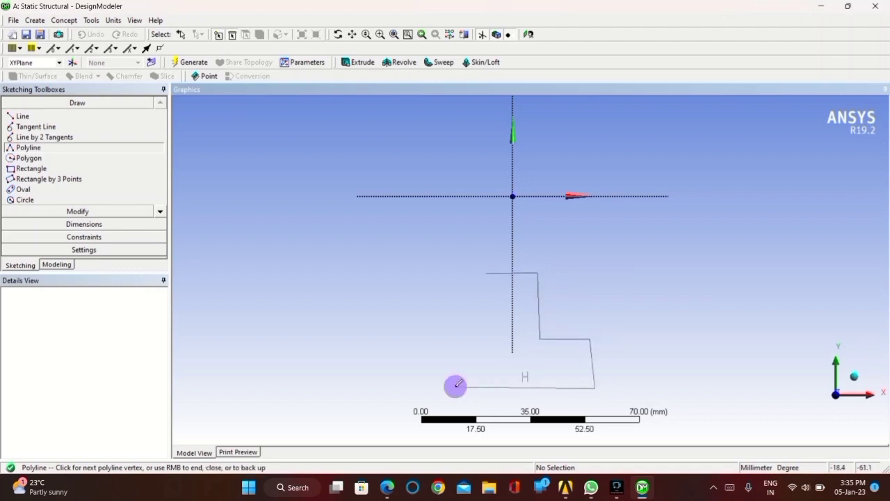
{"action": "left_click", "coordinate": [454, 342]}
{"action": "left_click", "coordinate": [495, 340]}
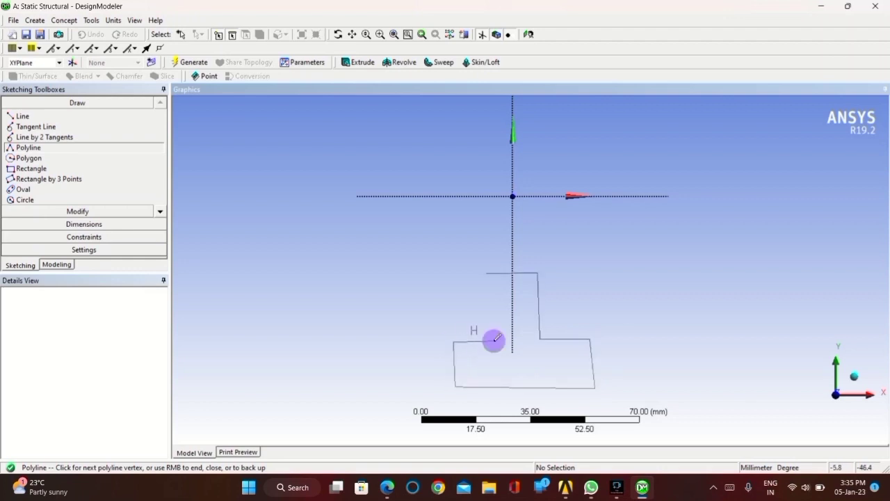
{"action": "left_click", "coordinate": [487, 272]}
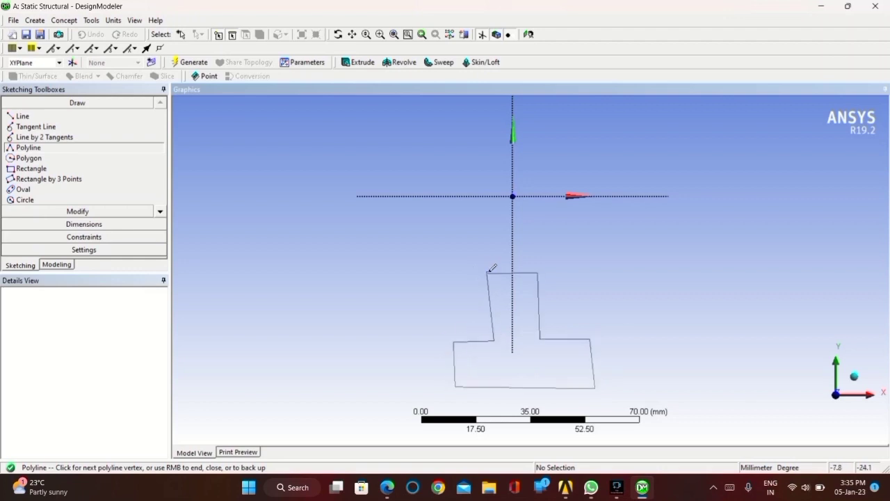
{"action": "right_click", "coordinate": [493, 276]}
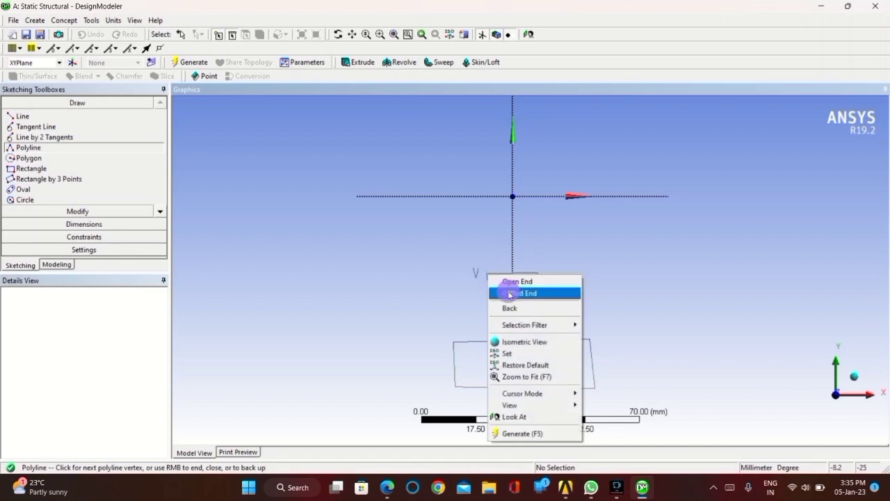
{"action": "left_click", "coordinate": [512, 291]}
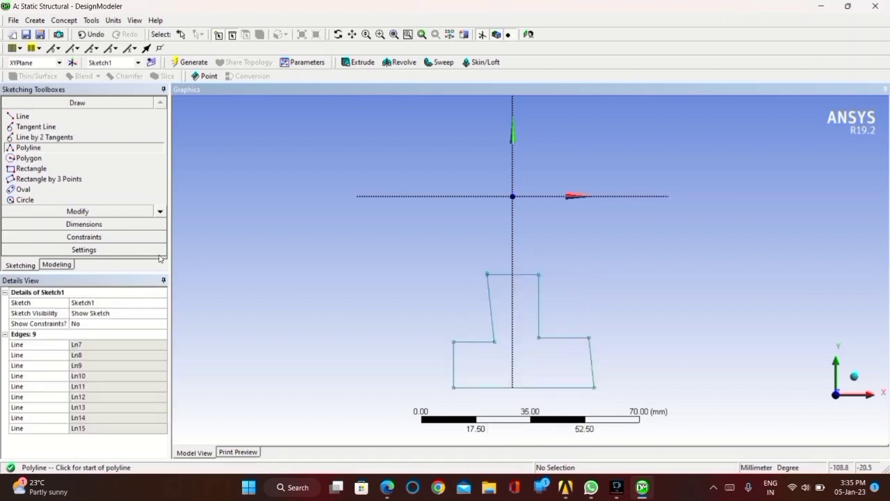
{"action": "left_click", "coordinate": [124, 237]}
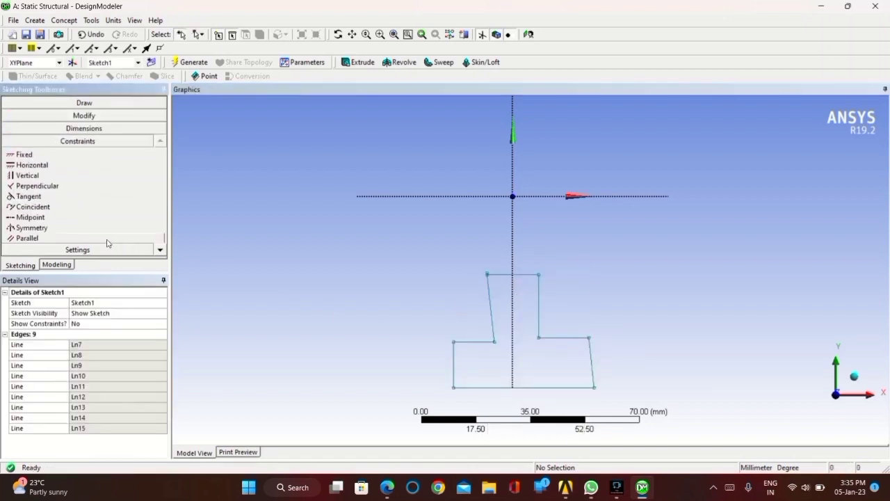
Constrain the left and right step edges to be horizontal.
{"action": "left_click", "coordinate": [54, 166]}
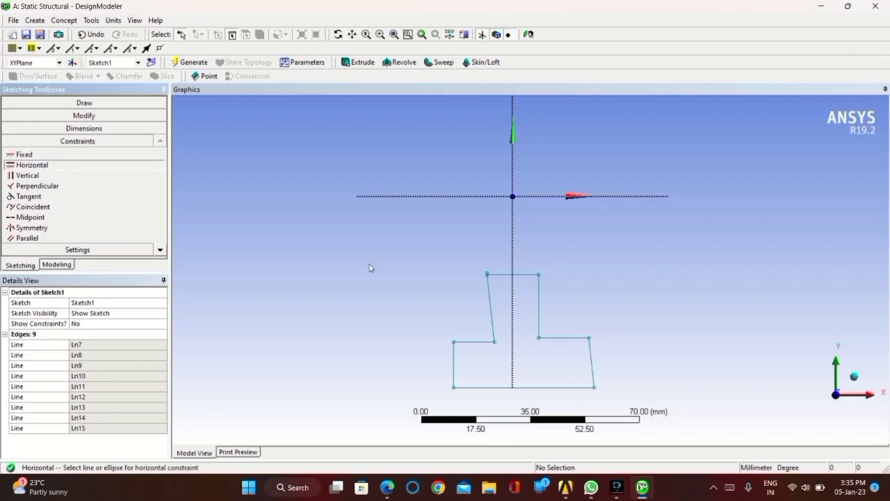
{"action": "left_click", "coordinate": [473, 342]}
{"action": "left_click", "coordinate": [566, 339]}
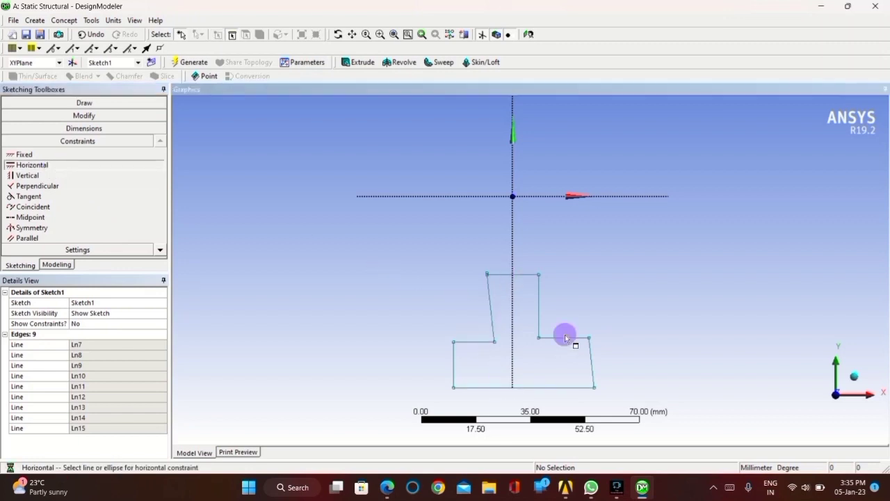
Constrain the stem and outer side edges to be vertical.
{"action": "left_click", "coordinate": [31, 176]}
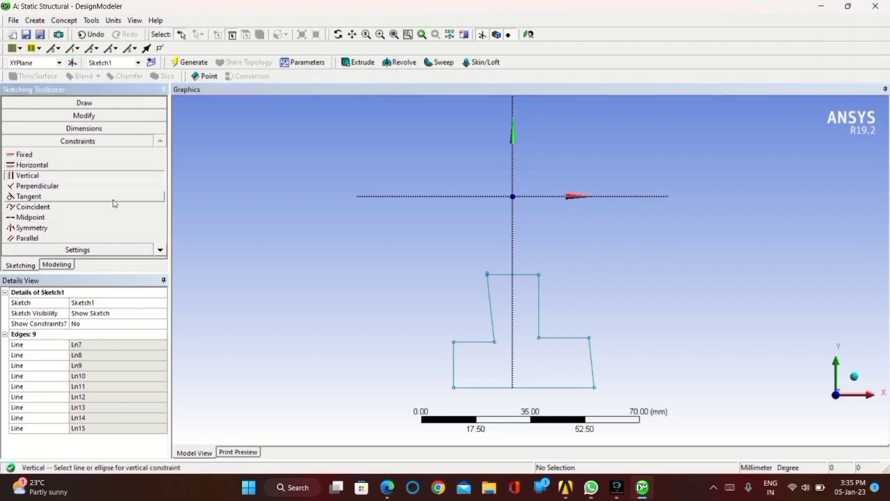
{"action": "left_click", "coordinate": [494, 324]}
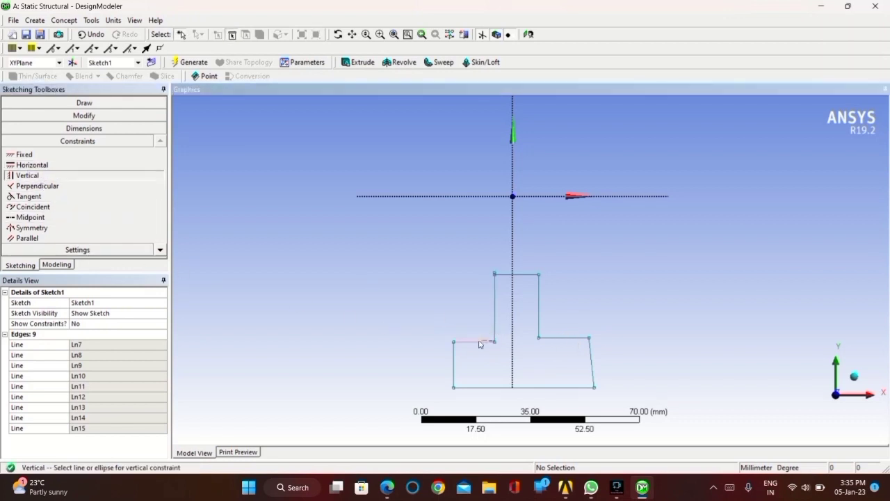
{"action": "left_click", "coordinate": [453, 364]}
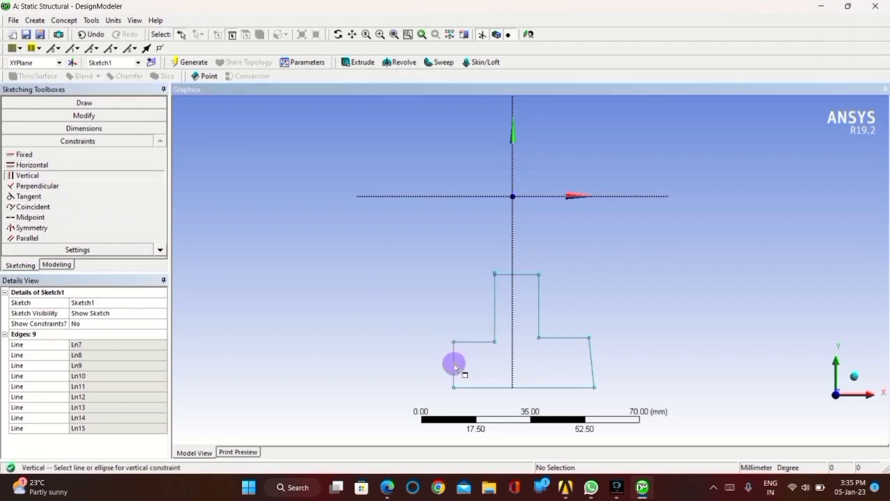
{"action": "left_click", "coordinate": [539, 327]}
{"action": "left_click", "coordinate": [589, 359]}
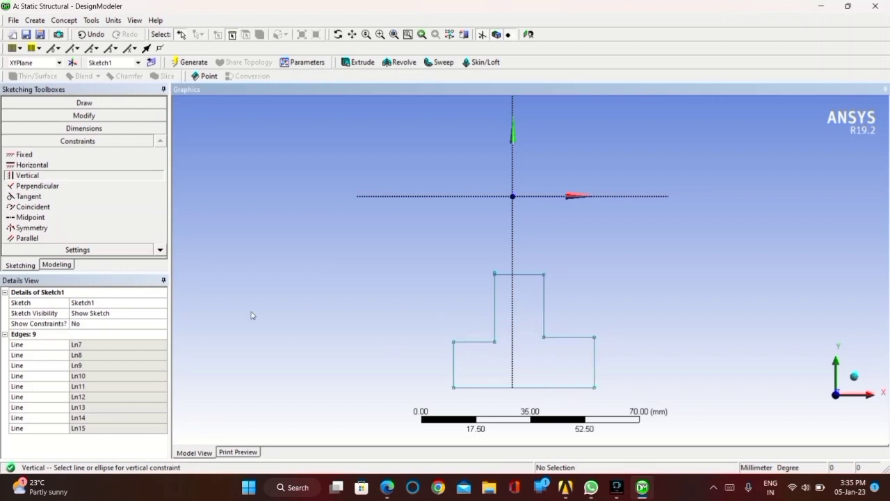
{"action": "left_click", "coordinate": [32, 227]}
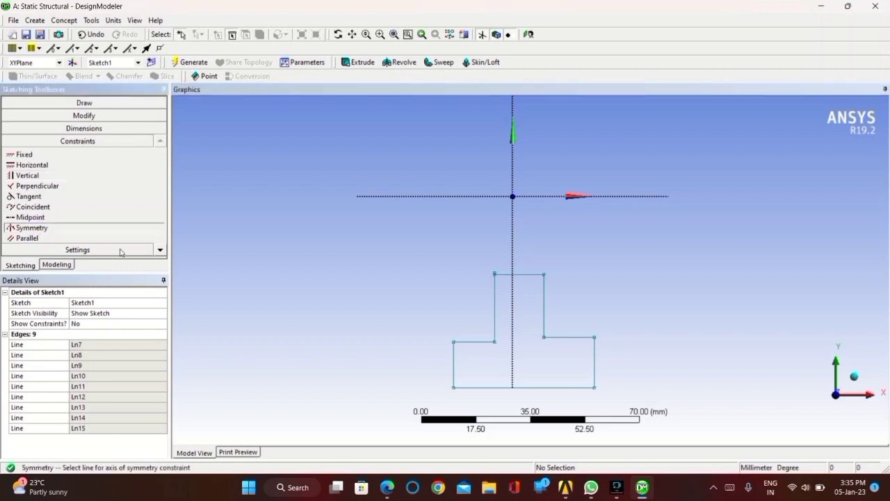
Make the stem and base side edges symmetric about the vertical axis.
{"action": "left_click", "coordinate": [513, 245]}
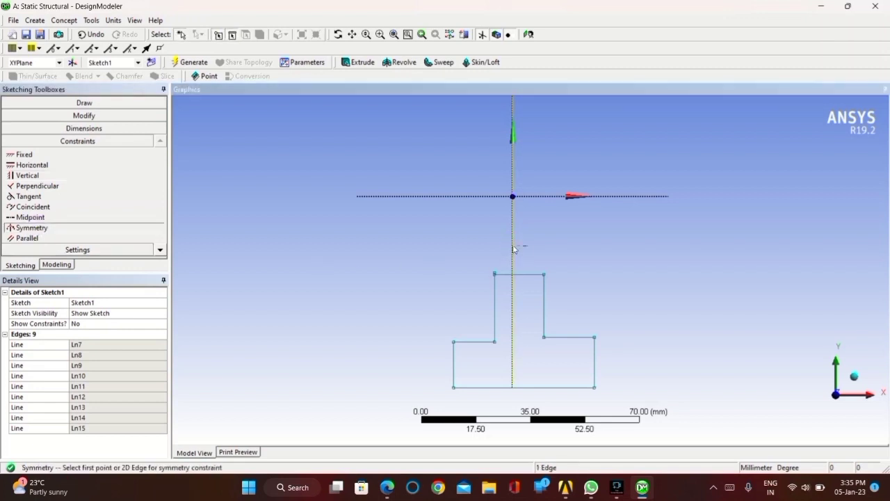
{"action": "left_click", "coordinate": [494, 288]}
{"action": "left_click", "coordinate": [543, 292]}
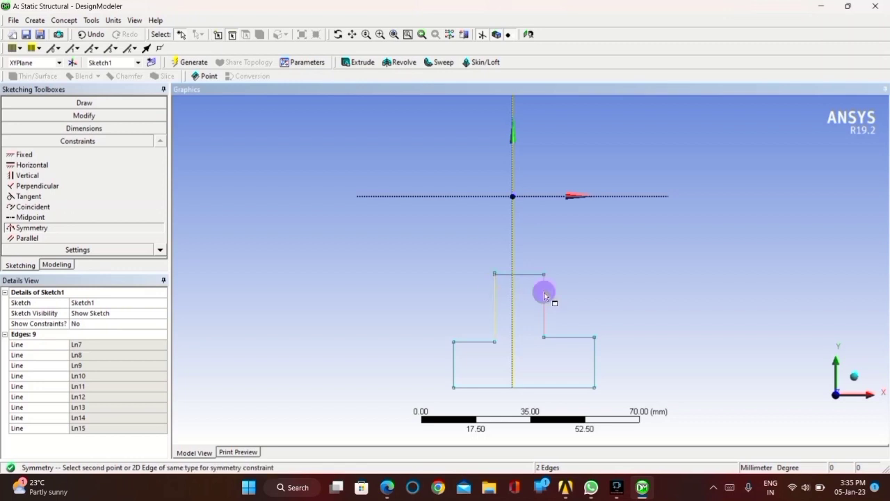
{"action": "left_click", "coordinate": [454, 362]}
{"action": "left_click", "coordinate": [595, 361]}
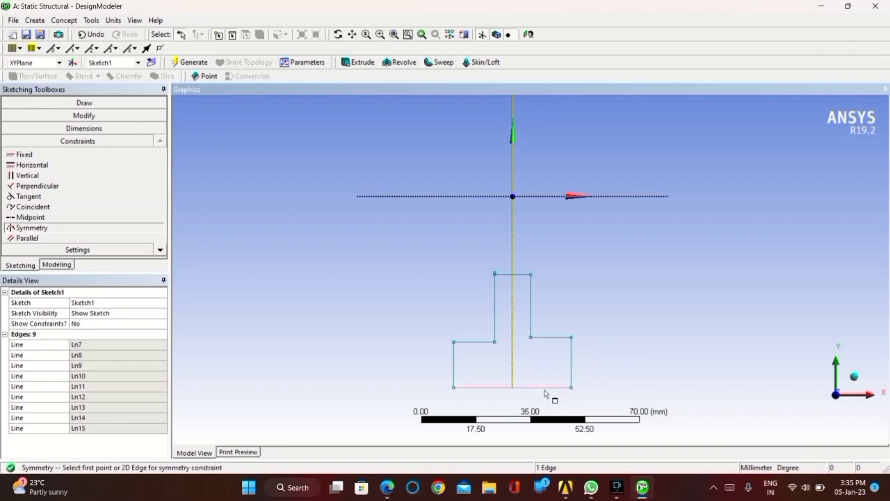
Pair the step, bottom and stem-top corners symmetrically across the vertical axis.
{"action": "left_click", "coordinate": [495, 342]}
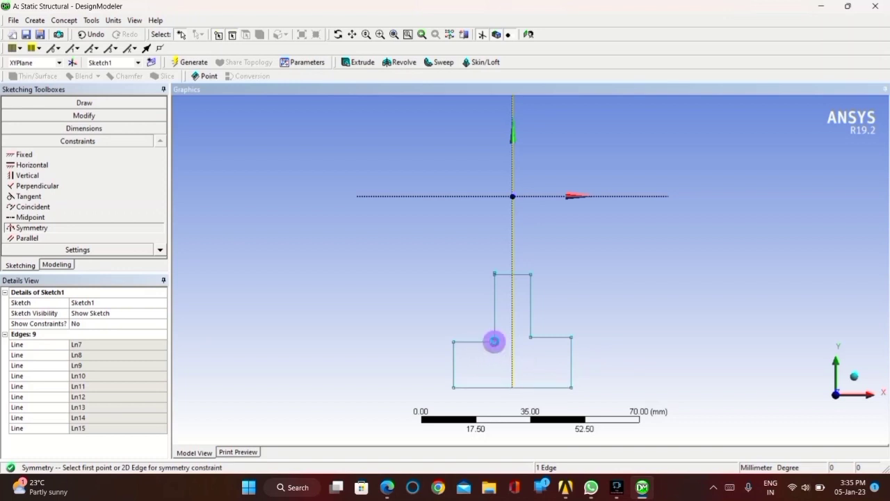
{"action": "left_click", "coordinate": [530, 336]}
{"action": "left_click", "coordinate": [571, 340]}
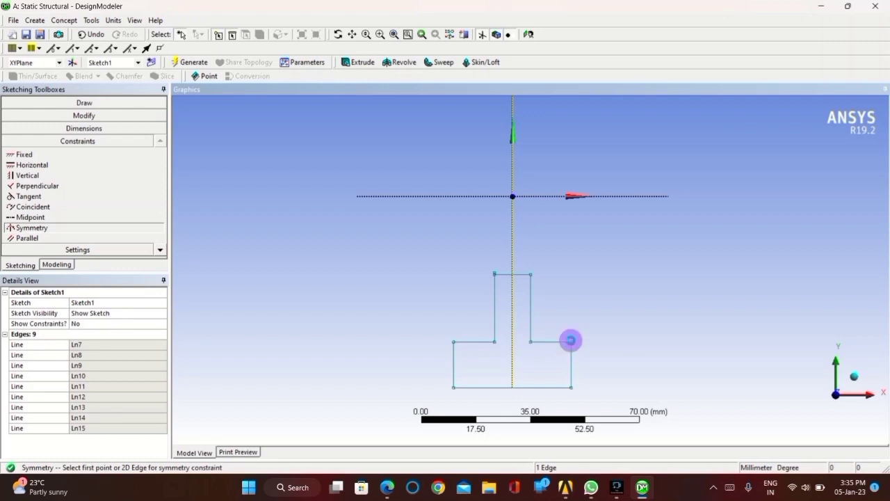
{"action": "left_click", "coordinate": [454, 342]}
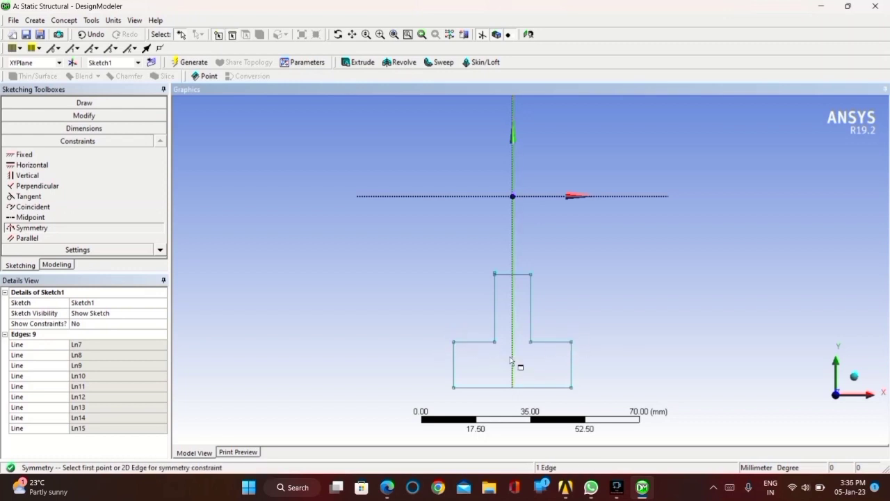
{"action": "left_click", "coordinate": [453, 386]}
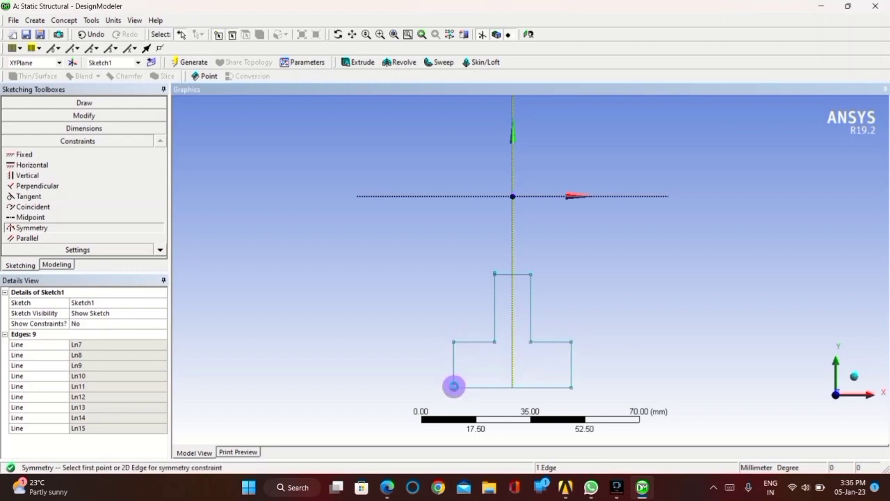
{"action": "left_click", "coordinate": [571, 387]}
{"action": "left_click", "coordinate": [531, 274]}
{"action": "left_click", "coordinate": [495, 273]}
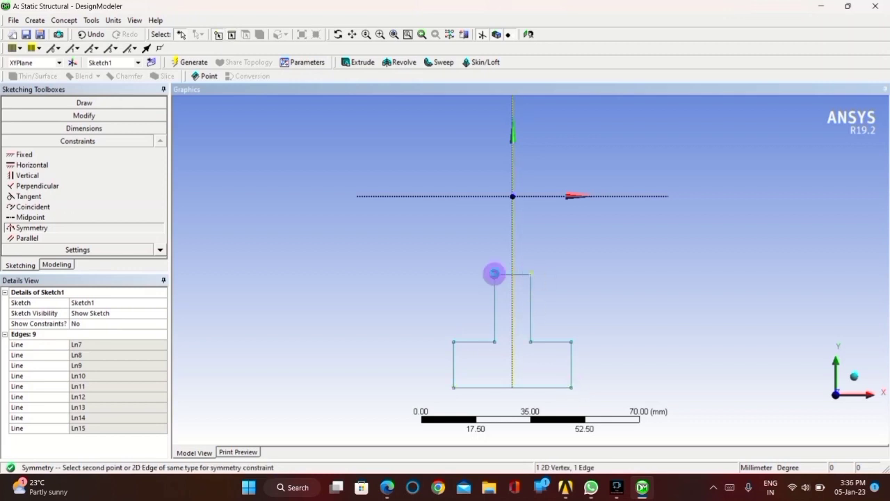
{"action": "scroll", "coordinate": [514, 278], "scroll_direction": "up", "scroll_amount": 3}
{"action": "scroll", "coordinate": [487, 267], "scroll_direction": "up", "scroll_amount": 2}
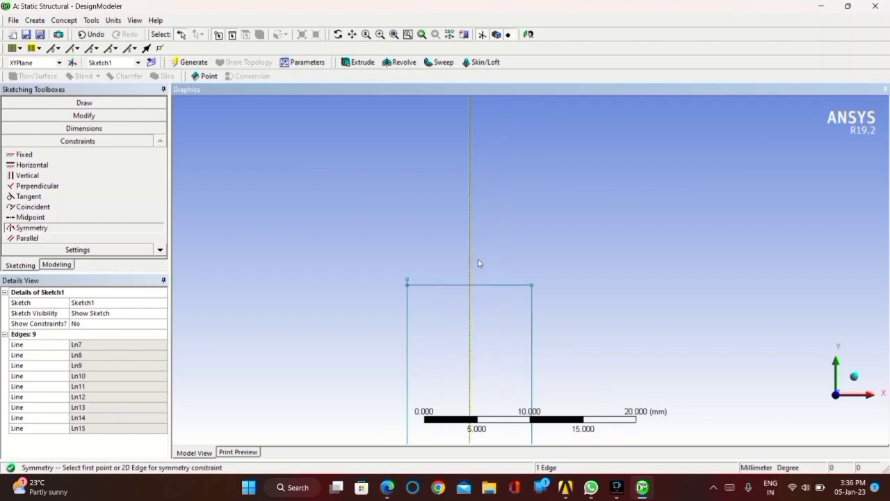
{"action": "scroll", "coordinate": [440, 265], "scroll_direction": "down", "scroll_amount": 4}
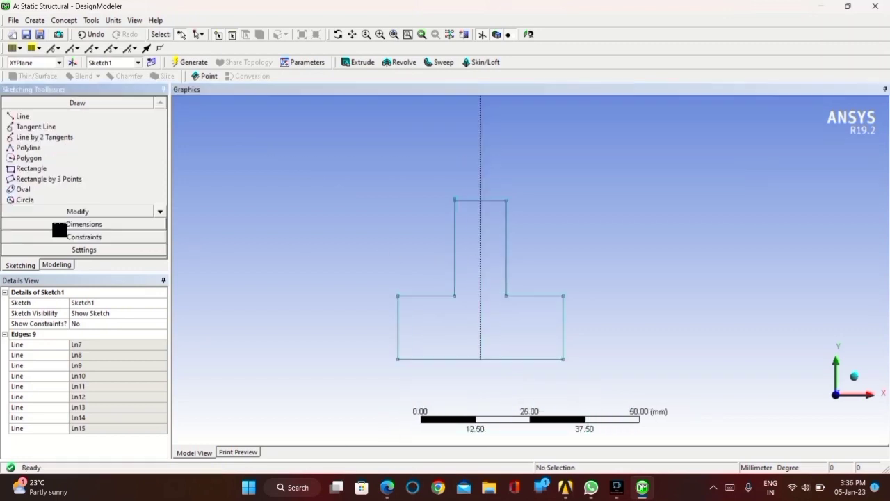
{"action": "left_click", "coordinate": [62, 227]}
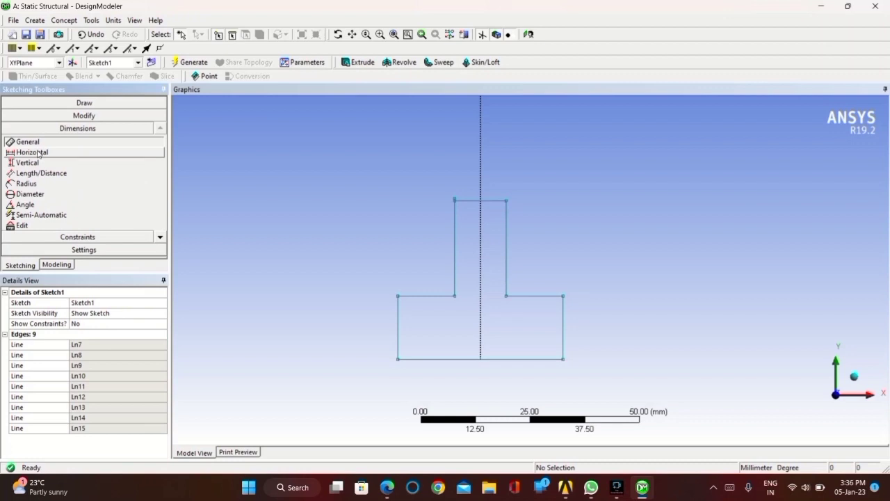
Dimension stem top H1, stem side V2, base side V3, base bottom H4, and axis distance V5.
{"action": "left_click", "coordinate": [491, 200]}
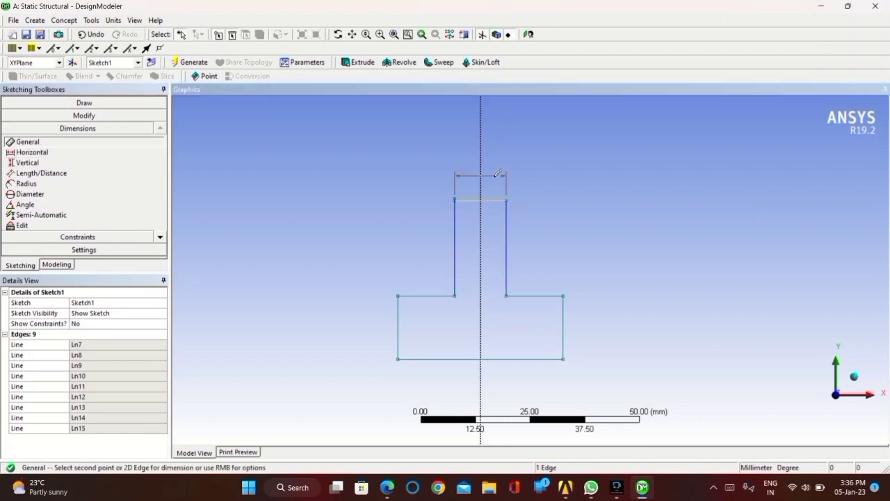
{"action": "left_click", "coordinate": [489, 154]}
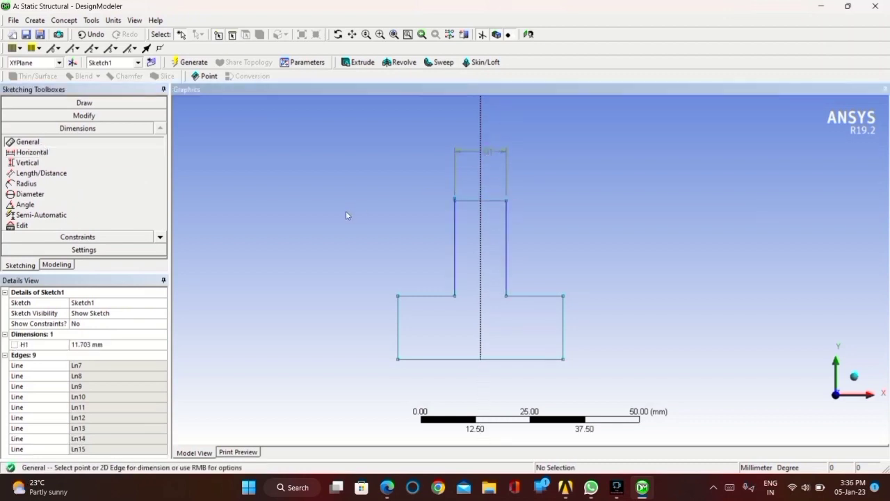
{"action": "left_click", "coordinate": [507, 225]}
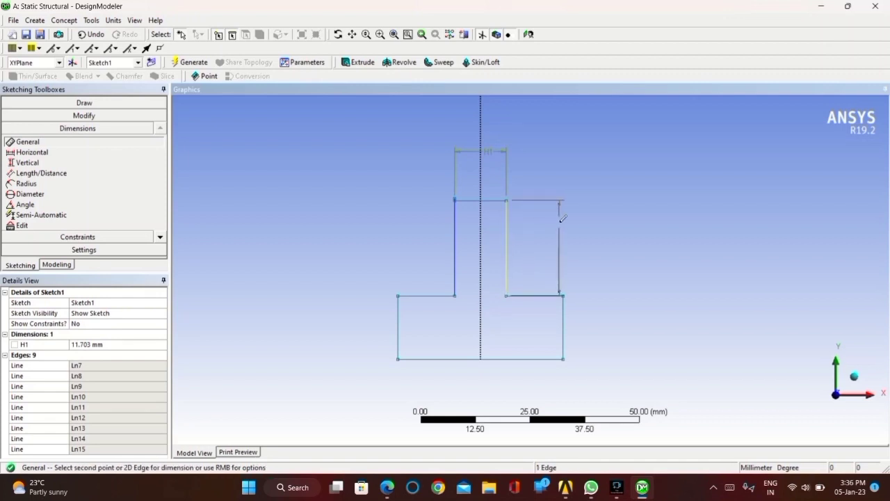
{"action": "left_click", "coordinate": [565, 220]}
{"action": "left_click", "coordinate": [562, 321]}
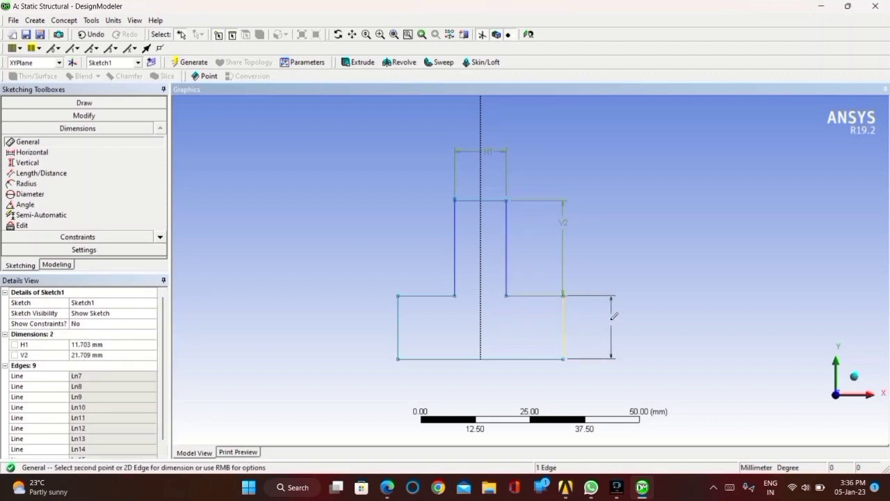
{"action": "left_click", "coordinate": [666, 322]}
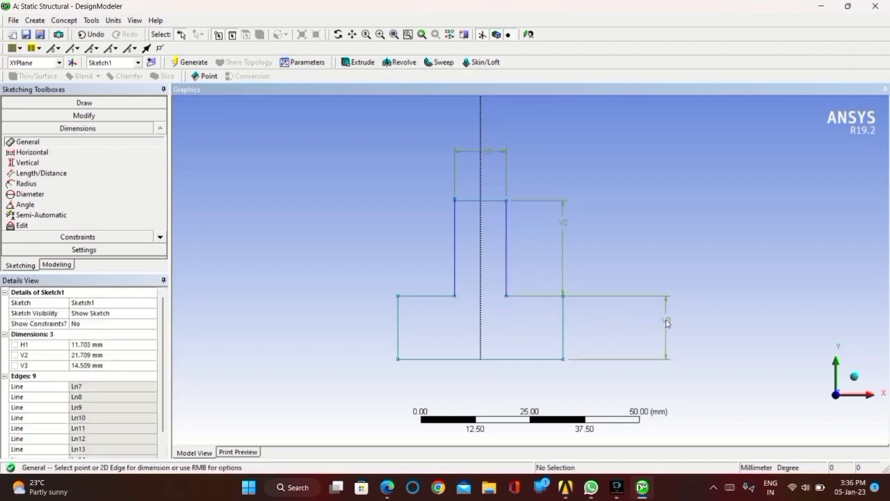
{"action": "left_click", "coordinate": [530, 361]}
{"action": "left_click", "coordinate": [522, 400]}
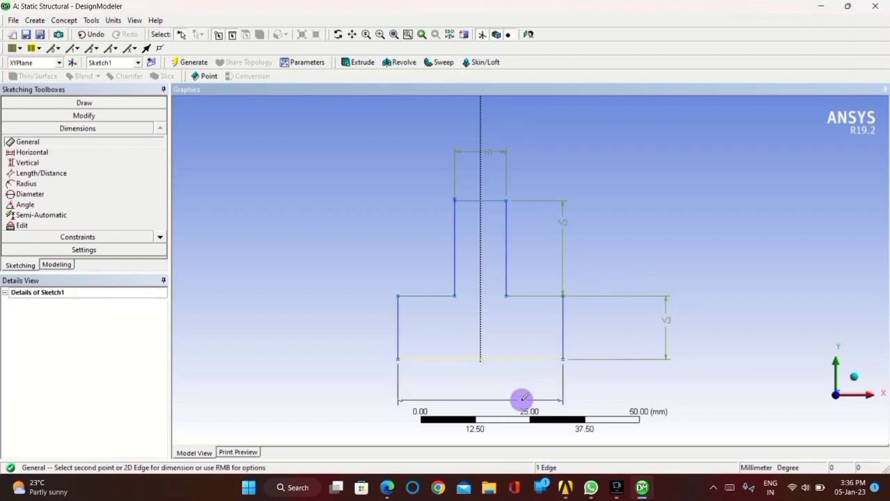
{"action": "left_click", "coordinate": [563, 360]}
{"action": "scroll", "coordinate": [596, 303], "scroll_direction": "down", "scroll_amount": 2}
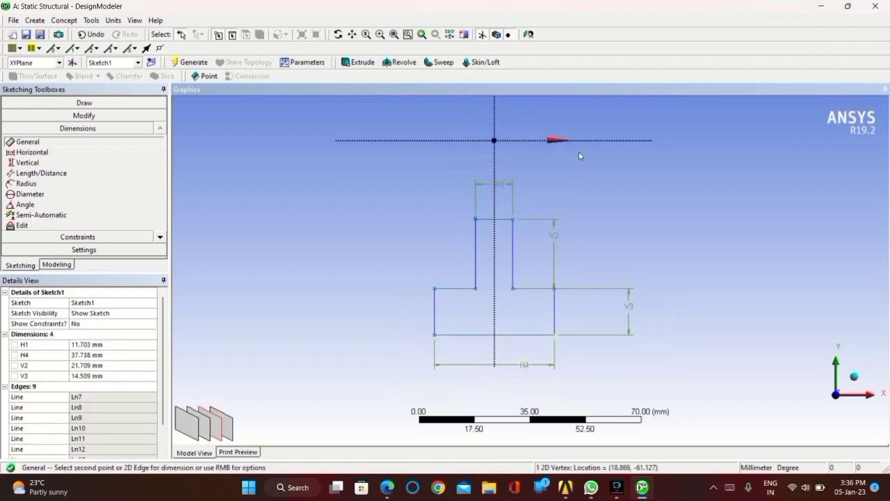
{"action": "left_click", "coordinate": [579, 139]}
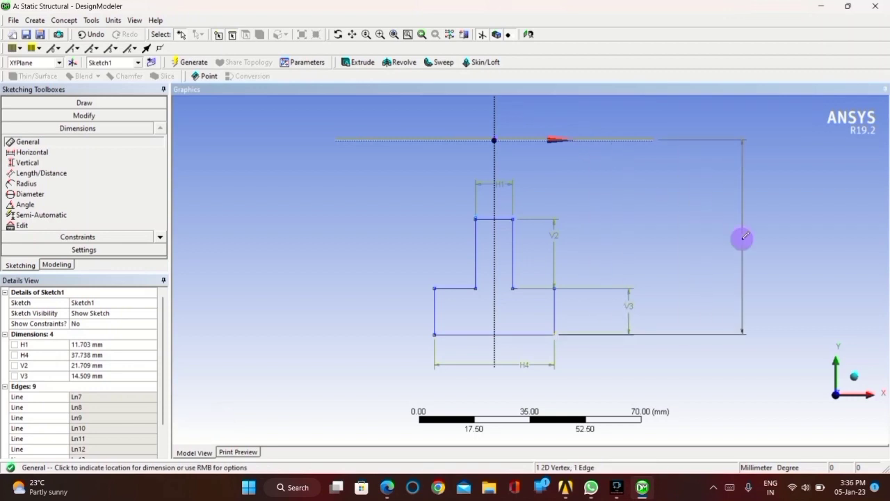
{"action": "left_click", "coordinate": [744, 237]}
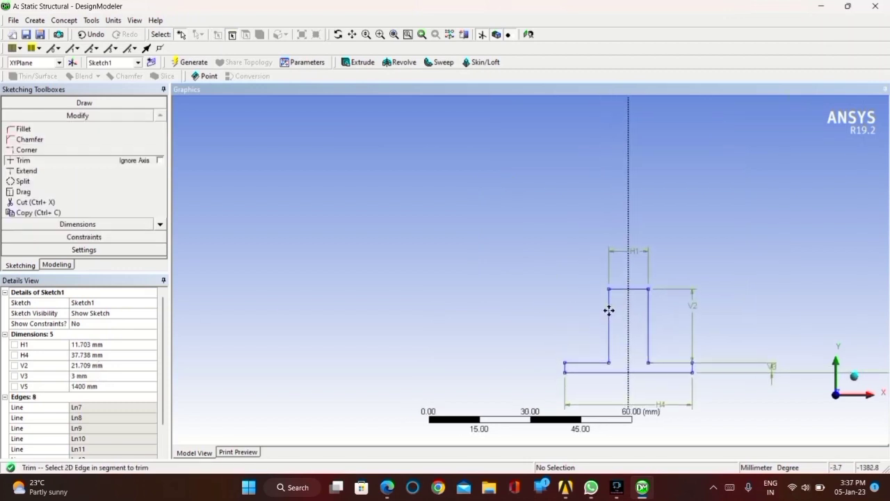
Set base width H4 to 140 mm and stem height V2 to 300 mm.
{"action": "middle_click_drag", "start_coordinate": [608, 310], "coordinate": [437, 260], "text": "ctrl"}
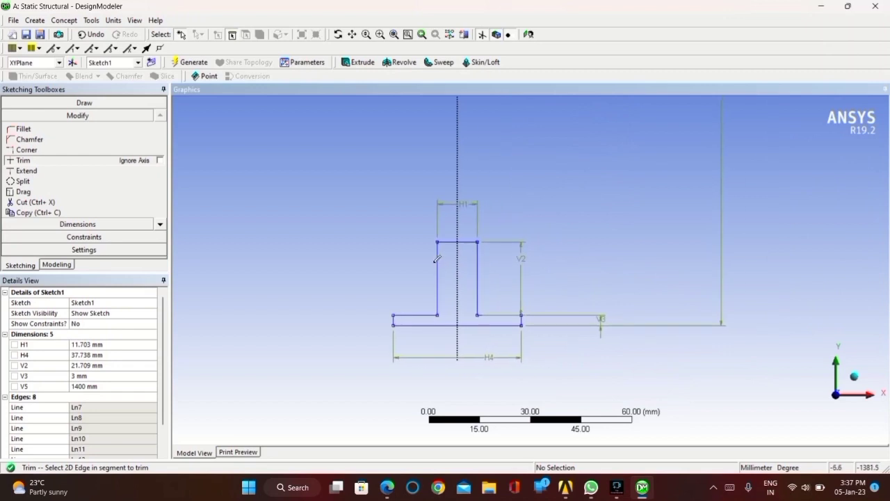
{"action": "left_click", "coordinate": [27, 160]}
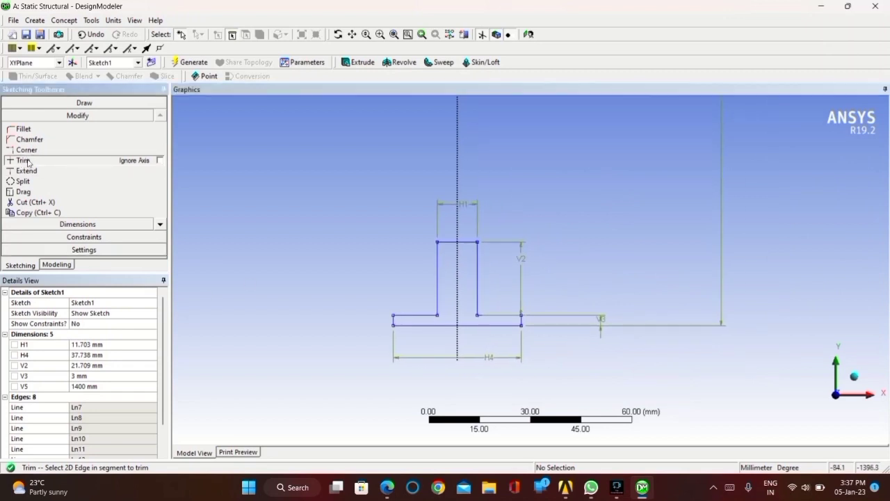
{"action": "left_click", "coordinate": [67, 223]}
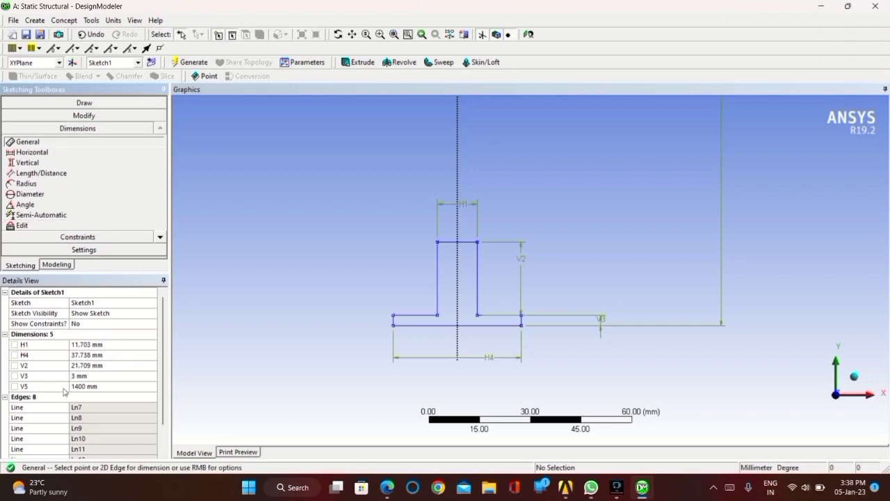
{"action": "left_click", "coordinate": [95, 355]}
{"action": "type", "text": "14"}
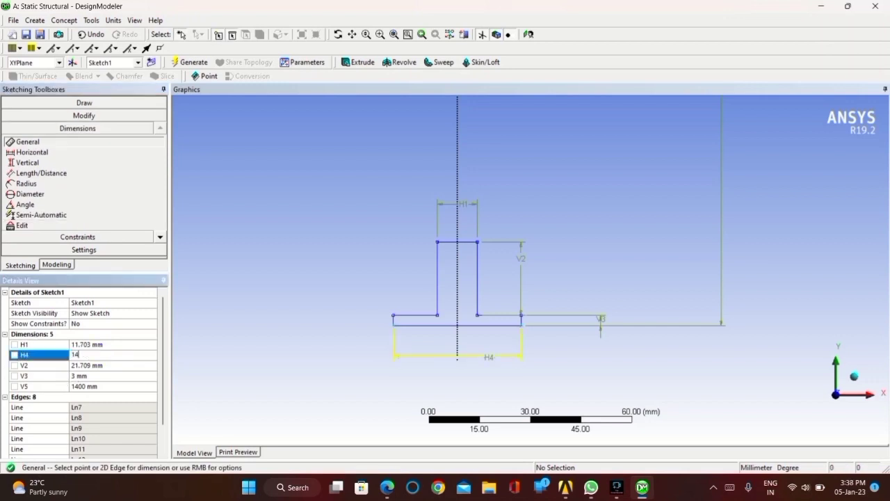
{"action": "type", "text": "0"}
{"action": "key", "text": "Return"}
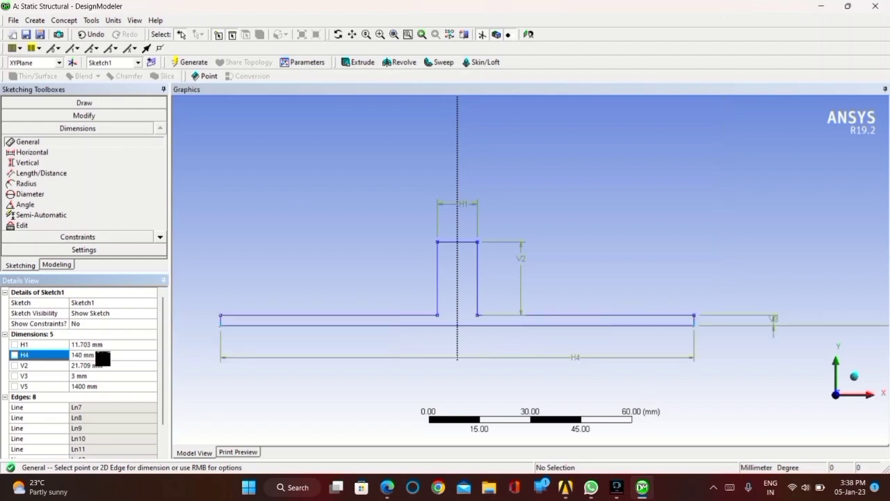
{"action": "left_click", "coordinate": [99, 367]}
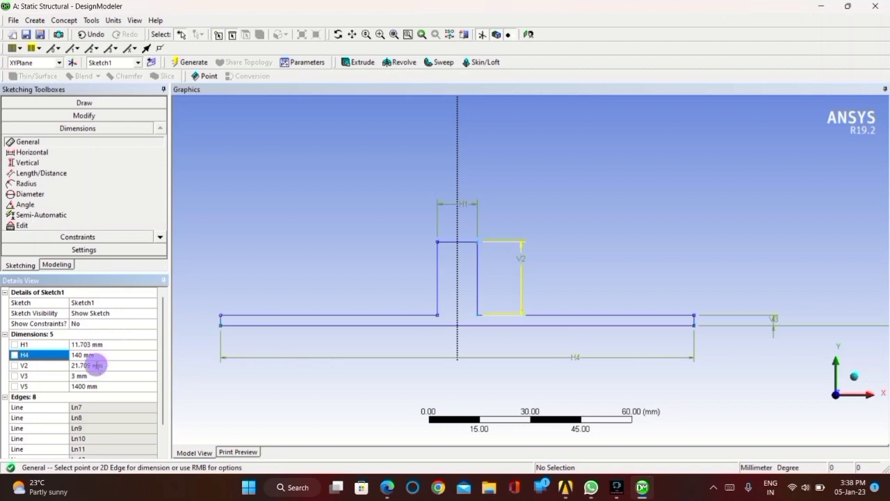
{"action": "type", "text": "300"}
{"action": "key", "text": "Return"}
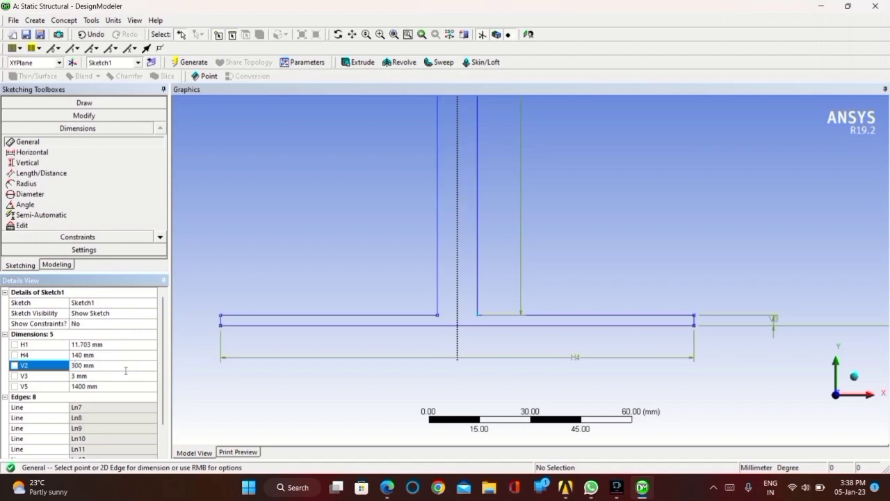
Set V3 to 100 mm and H1 to 50 mm, then regenerate the sketch.
{"action": "left_click", "coordinate": [86, 376]}
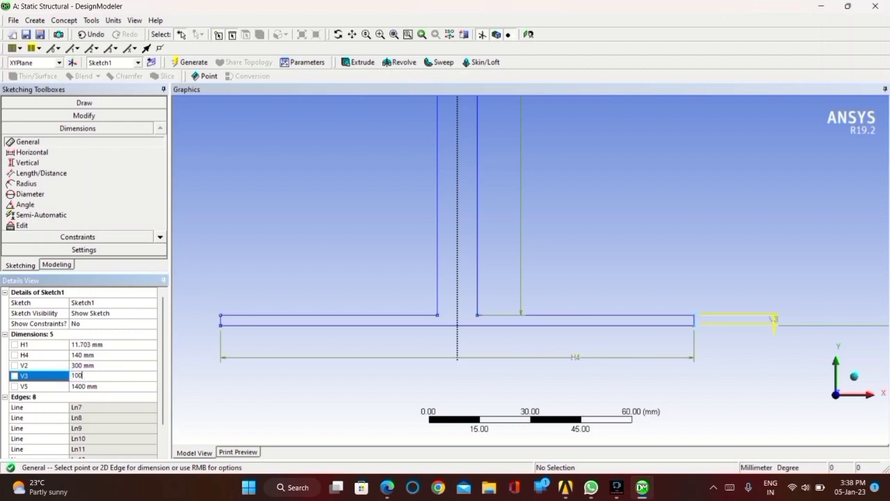
{"action": "key", "text": "Return"}
{"action": "scroll", "coordinate": [86, 376], "scroll_direction": "down", "scroll_amount": 1}
{"action": "scroll", "coordinate": [207, 370], "scroll_direction": "down", "scroll_amount": 3}
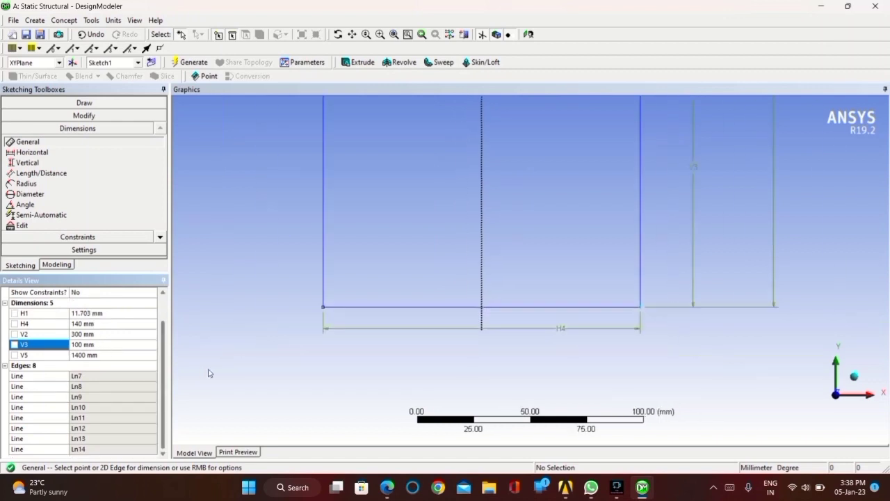
{"action": "scroll", "coordinate": [341, 344], "scroll_direction": "down", "scroll_amount": 4}
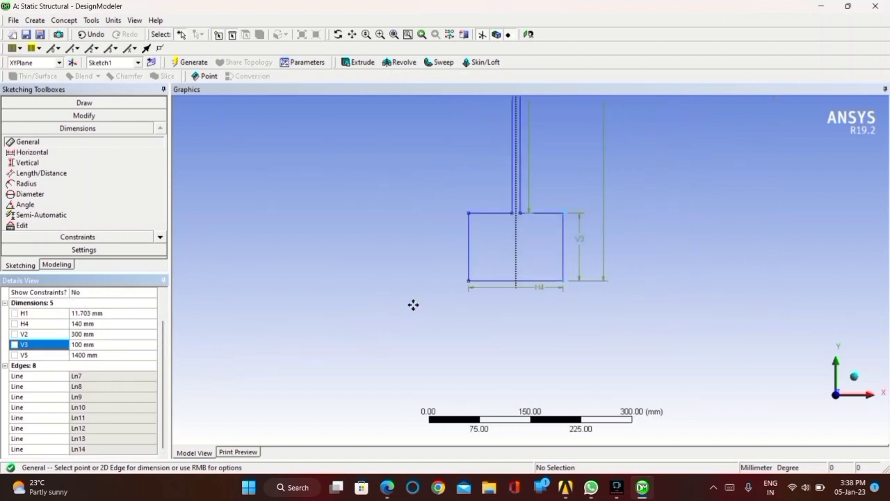
{"action": "left_click_drag", "start_coordinate": [413, 305], "coordinate": [368, 445]}
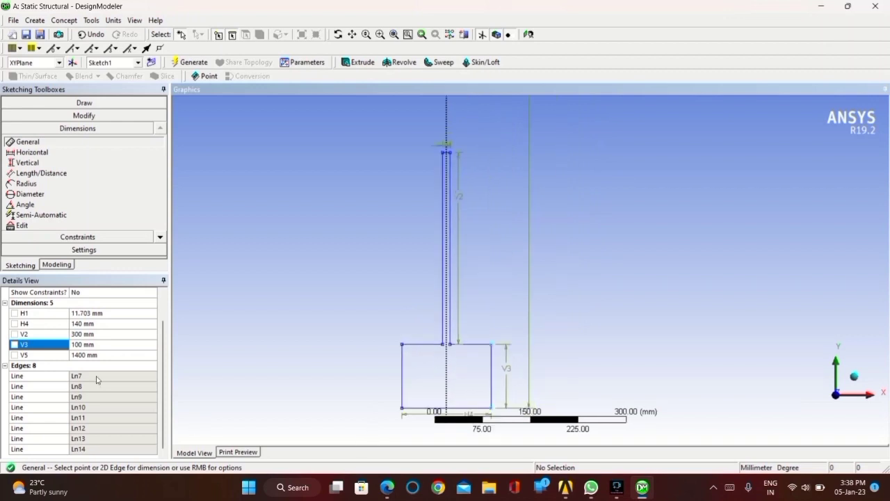
{"action": "left_click", "coordinate": [98, 313]}
{"action": "type", "text": "50"}
{"action": "key", "text": "Return"}
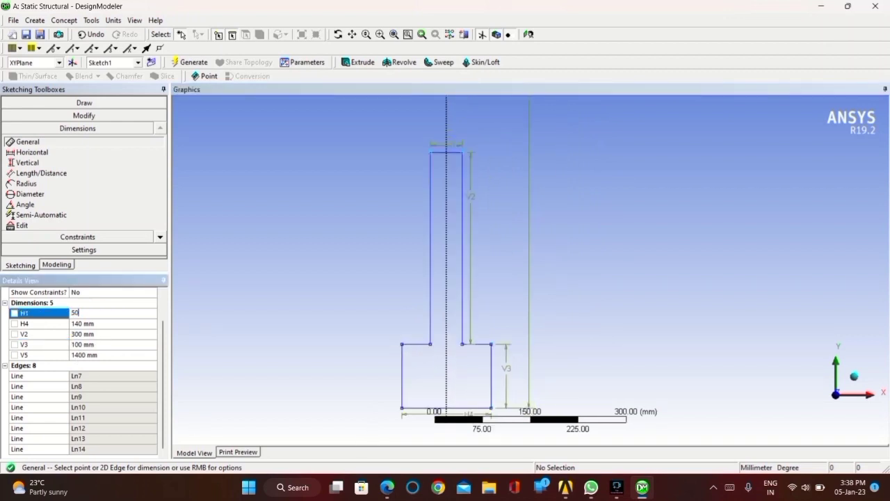
{"action": "scroll", "coordinate": [445, 341], "scroll_direction": "down", "scroll_amount": 2}
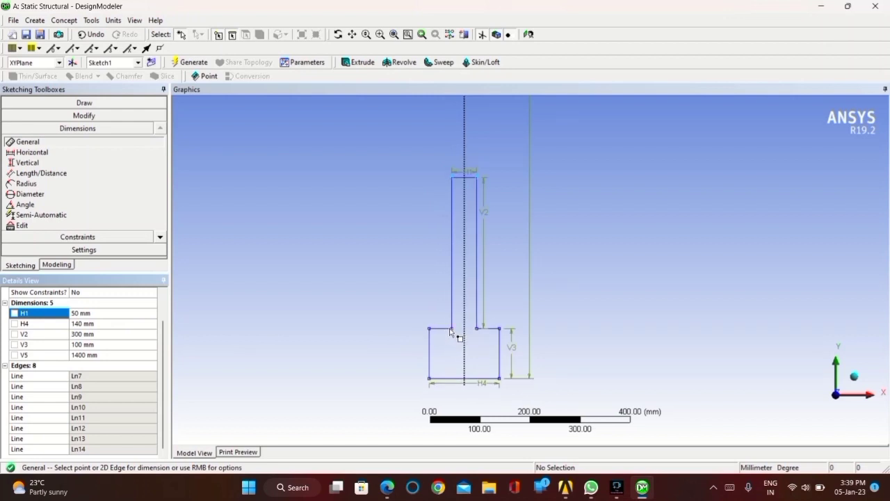
{"action": "left_click", "coordinate": [190, 61]}
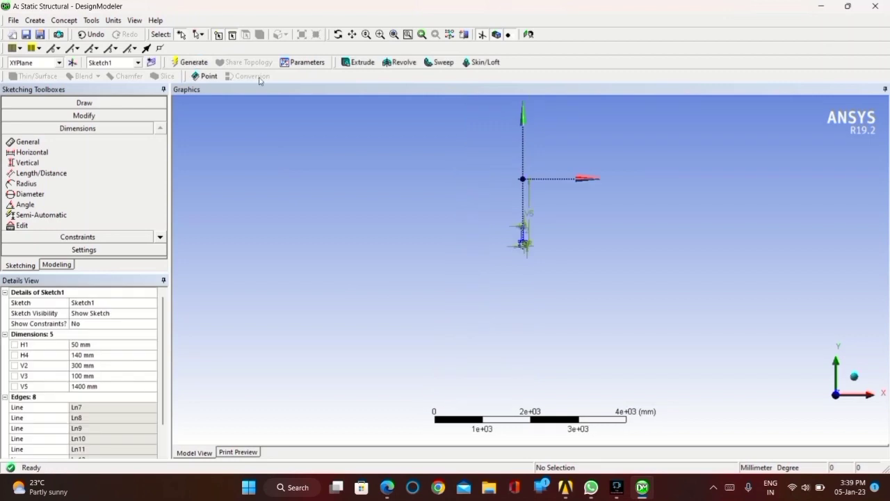
Set up a Revolve of Sketch1 using the X axis line as its axis.
{"action": "left_click", "coordinate": [399, 62]}
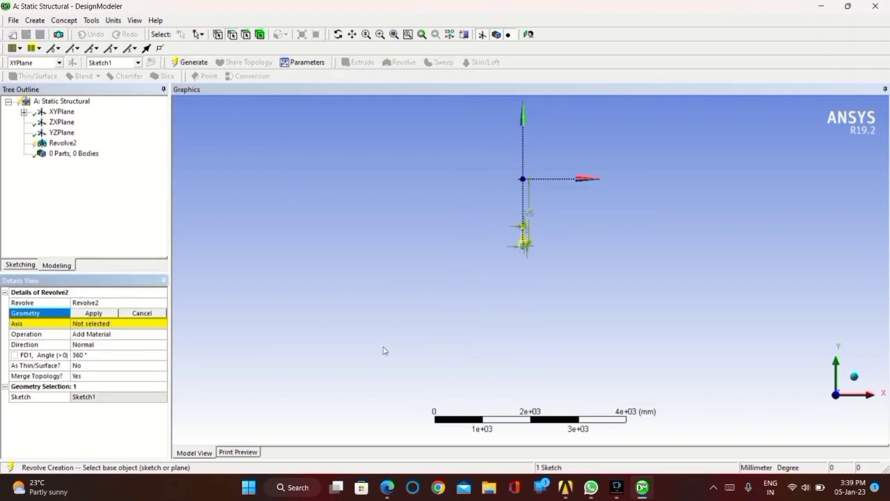
{"action": "left_click", "coordinate": [93, 313]}
{"action": "left_click", "coordinate": [103, 325]}
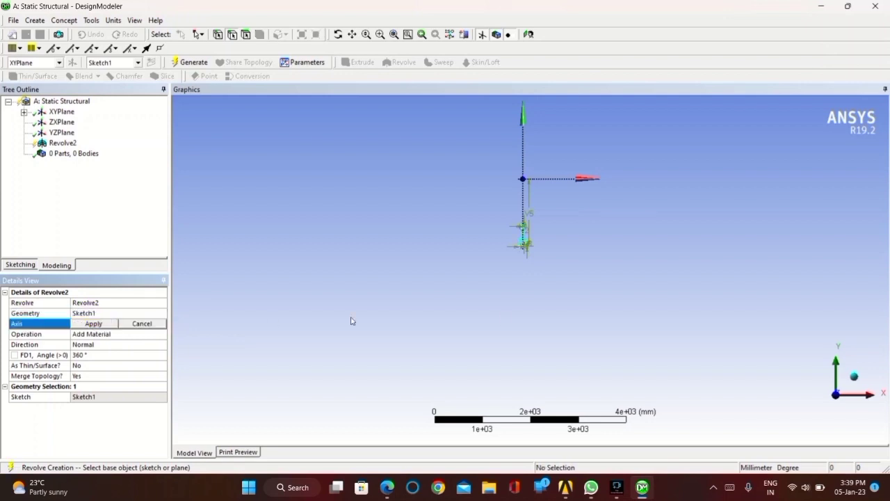
{"action": "left_click", "coordinate": [854, 376]}
{"action": "scroll", "coordinate": [552, 300], "scroll_direction": "up", "scroll_amount": 5}
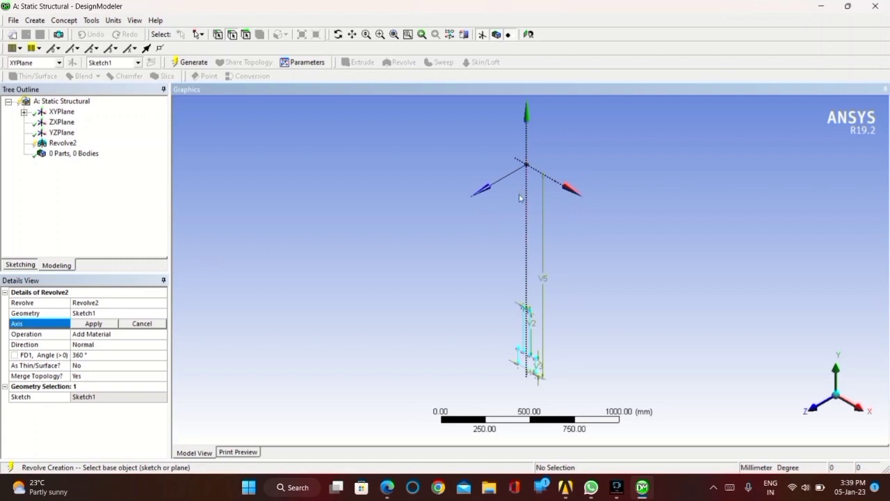
{"action": "left_click", "coordinate": [552, 178]}
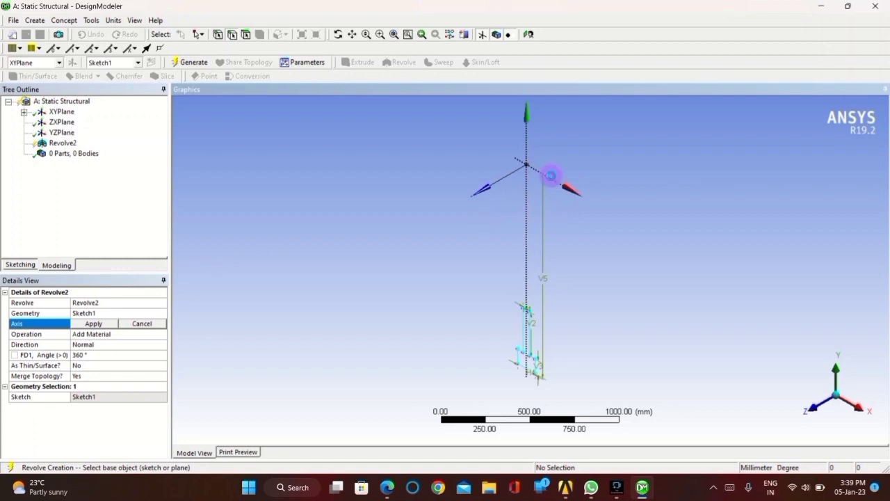
{"action": "left_click", "coordinate": [102, 325]}
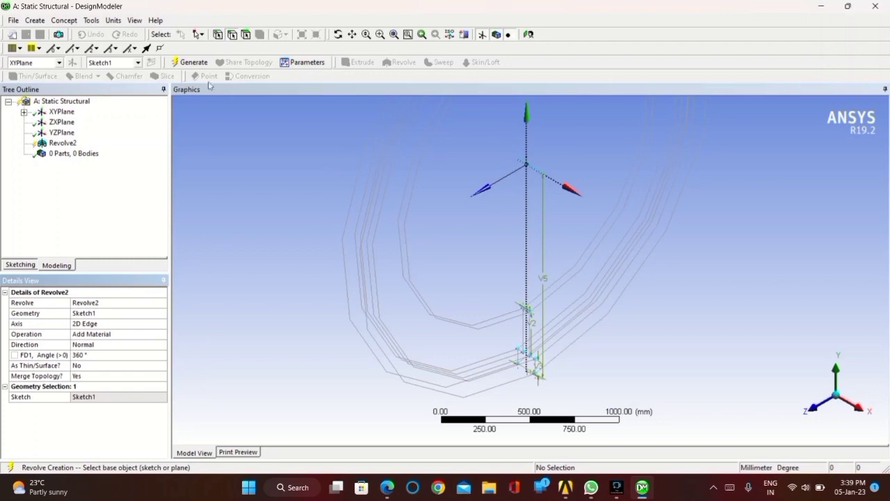
Generate the 360° revolved ring body and inspect it.
{"action": "left_click", "coordinate": [190, 62]}
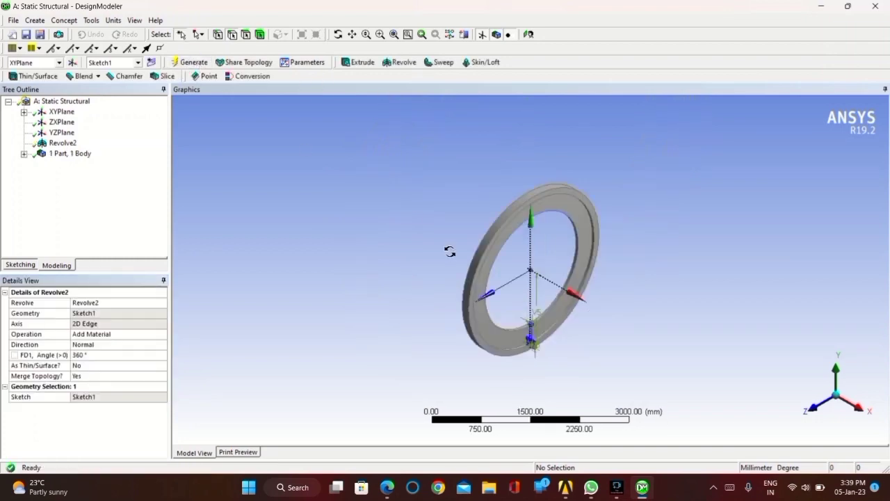
{"action": "left_click_drag", "start_coordinate": [450, 252], "coordinate": [466, 301]}
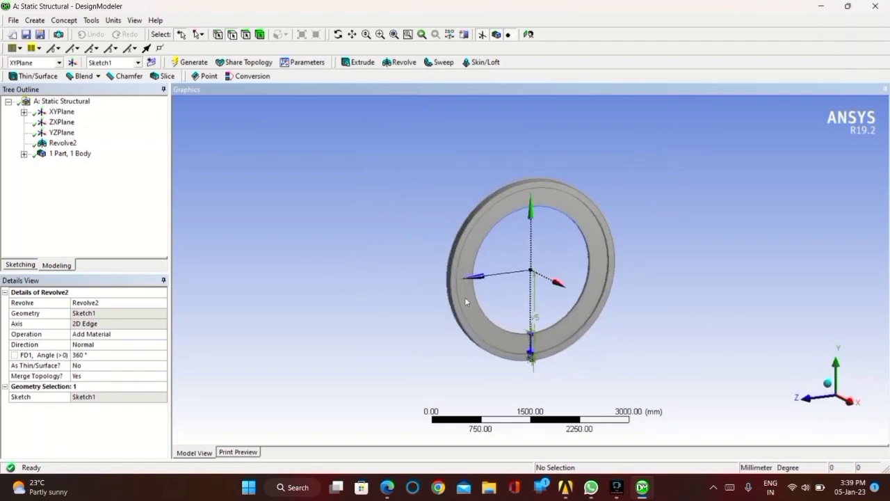
{"action": "left_click", "coordinate": [183, 62]}
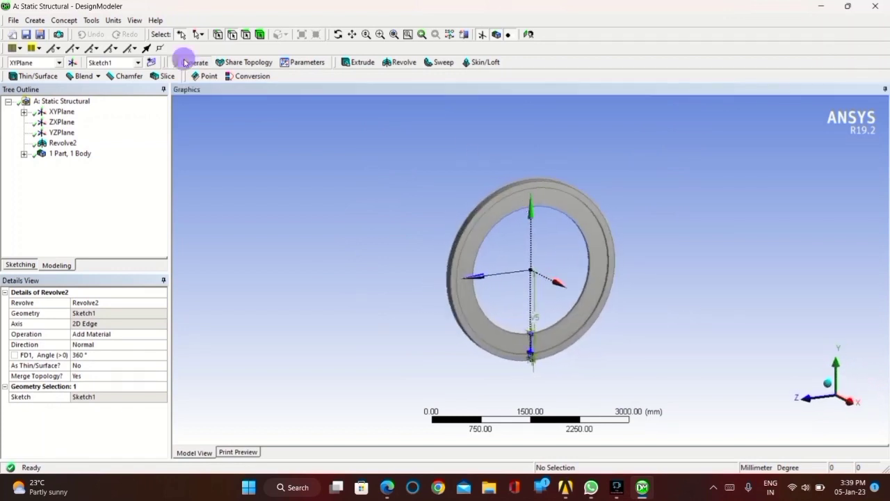
{"action": "left_click", "coordinate": [822, 6]}
Open the model in Mechanical and generate an initial mesh on the ring.
{"action": "double_click", "coordinate": [185, 123]}
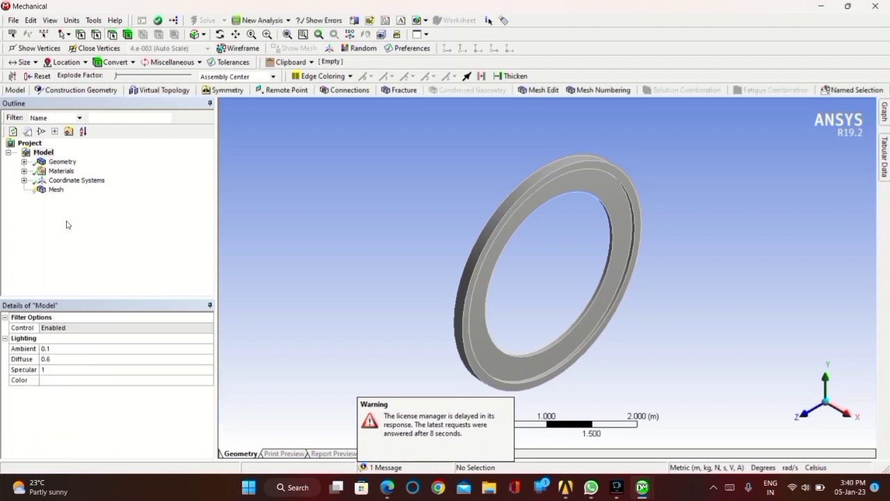
{"action": "left_click", "coordinate": [56, 190]}
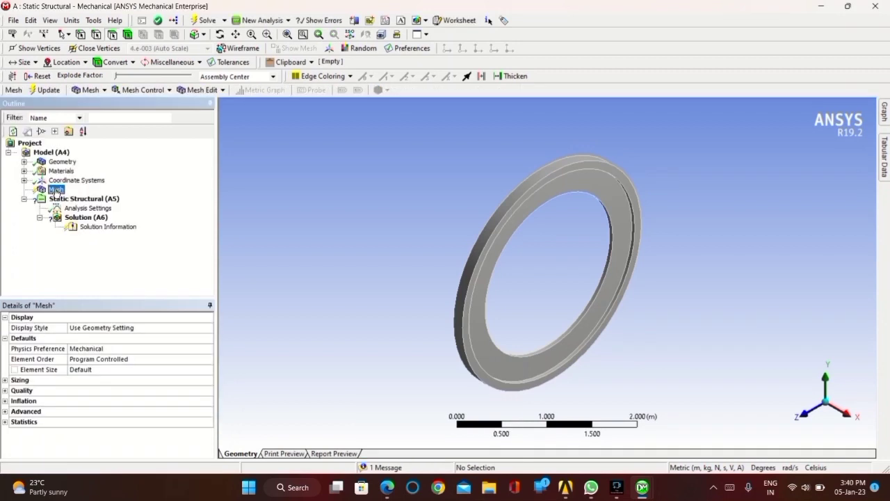
{"action": "left_click", "coordinate": [5, 380]}
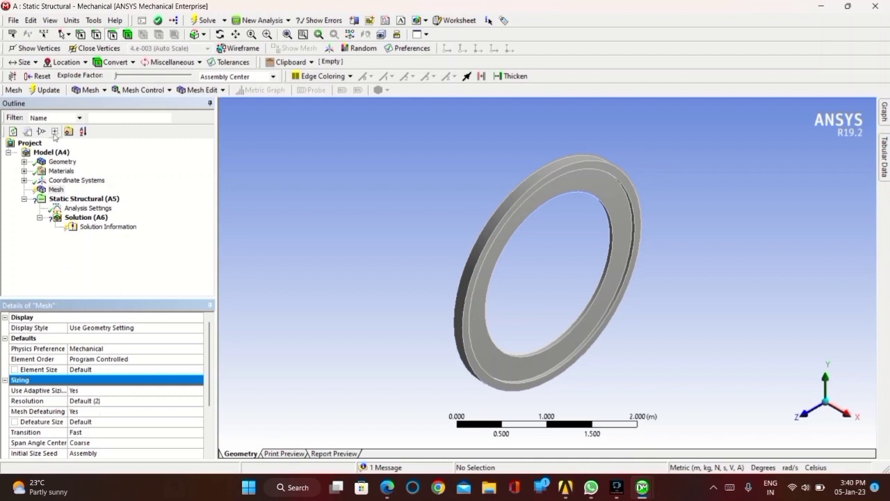
{"action": "left_click", "coordinate": [47, 90]}
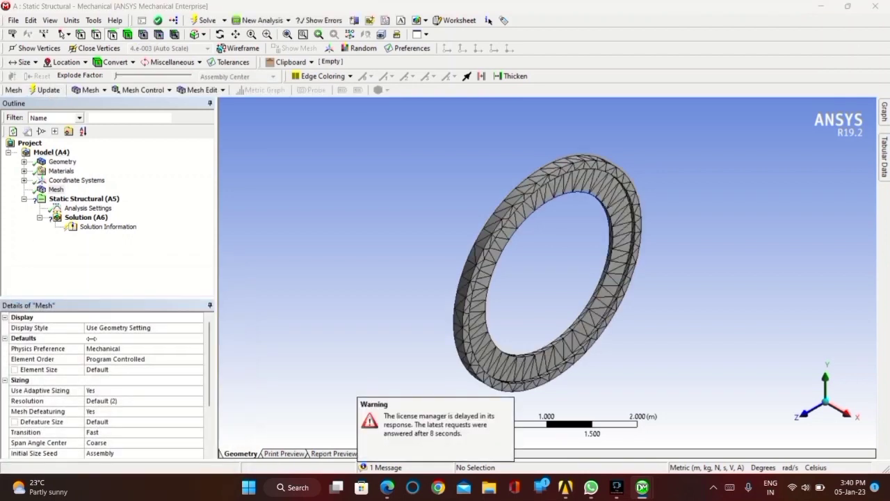
Raise the mesh sizing resolution to 7 and regenerate the finer mesh.
{"action": "left_click", "coordinate": [109, 403]}
{"action": "left_click", "coordinate": [179, 401]}
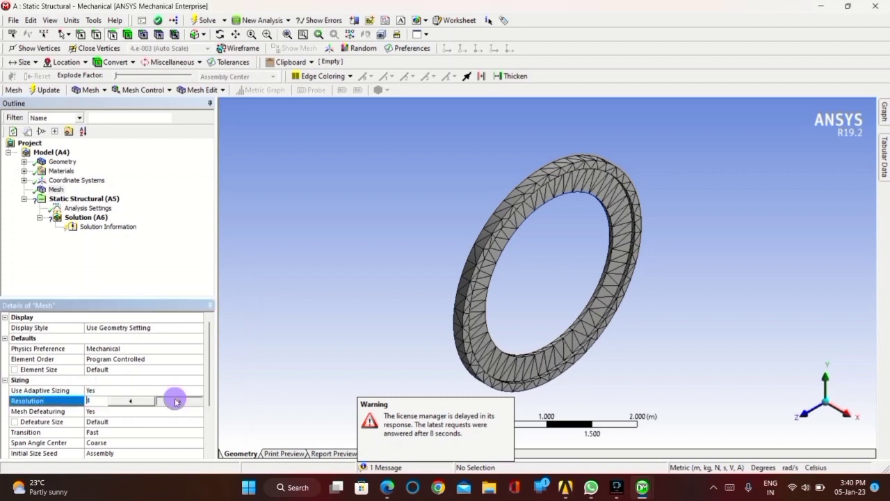
{"action": "left_click", "coordinate": [178, 401]}
{"action": "left_click", "coordinate": [178, 402]}
{"action": "left_click", "coordinate": [179, 401]}
{"action": "left_click", "coordinate": [179, 402]}
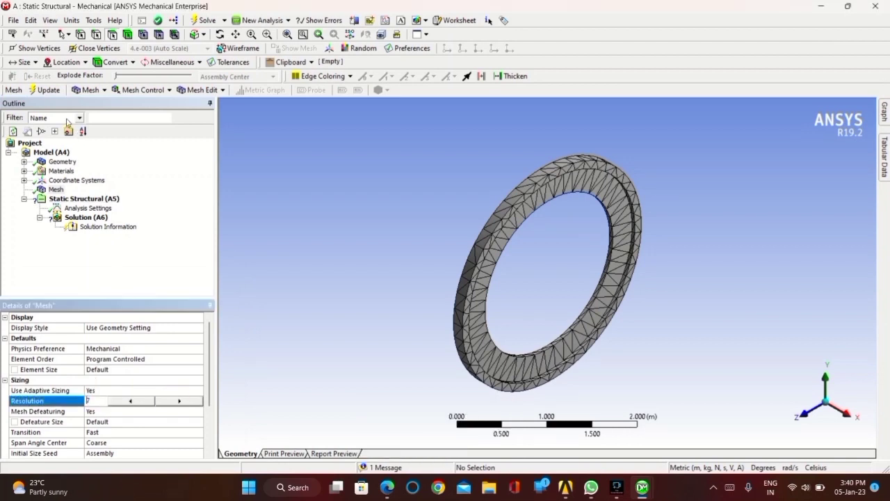
{"action": "left_click", "coordinate": [46, 91]}
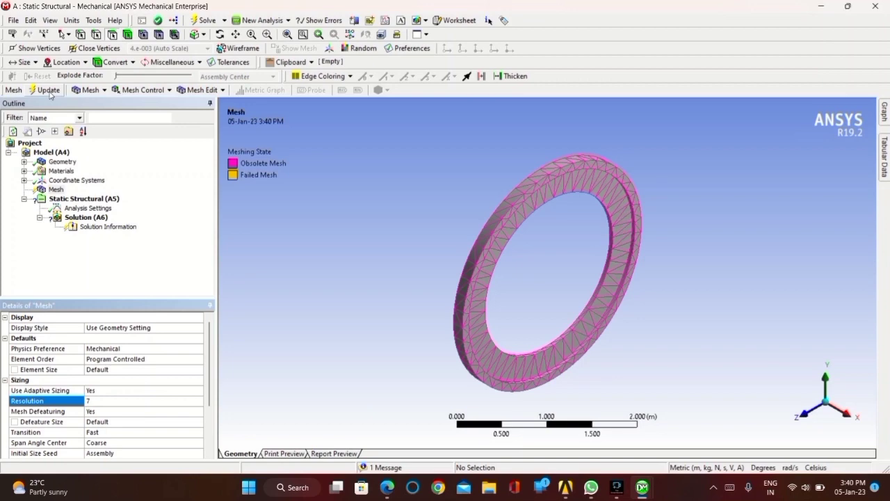
{"action": "left_click", "coordinate": [49, 91]}
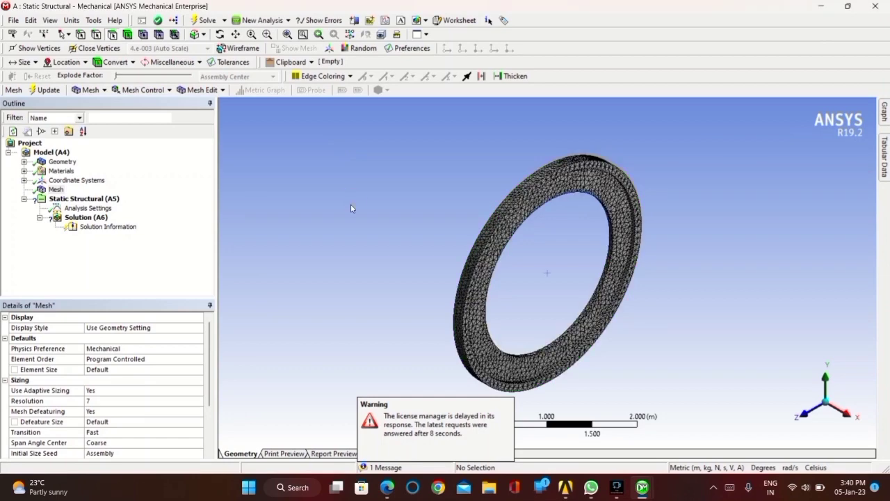
{"action": "middle_click_drag", "start_coordinate": [379, 227], "coordinate": [348, 226]}
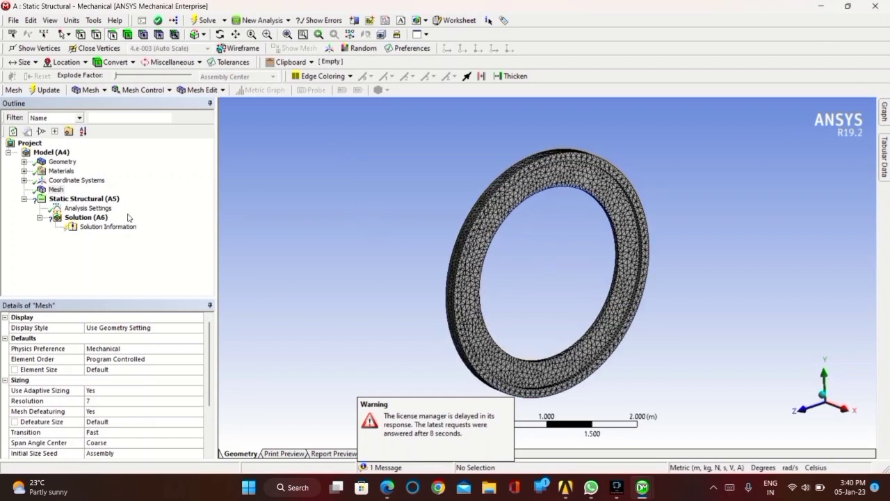
Apply a 1000 Pa pressure load to the ring's inner cylindrical face.
{"action": "left_click", "coordinate": [103, 213]}
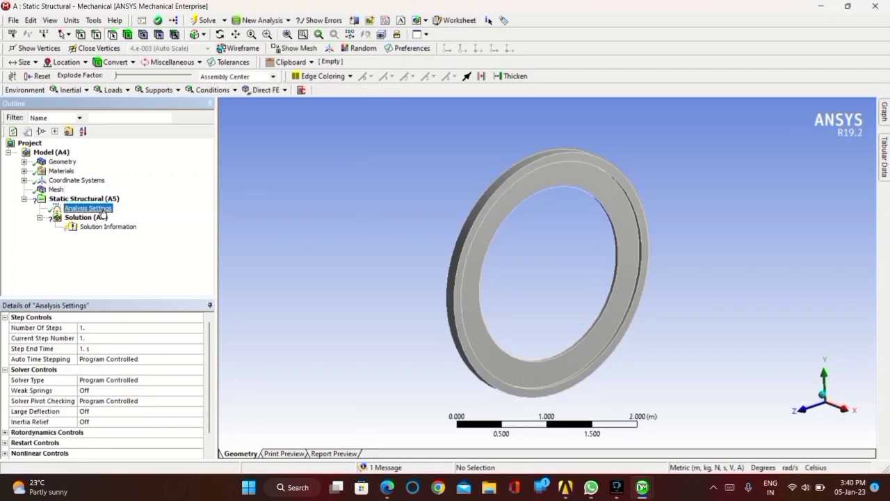
{"action": "left_click", "coordinate": [112, 89]}
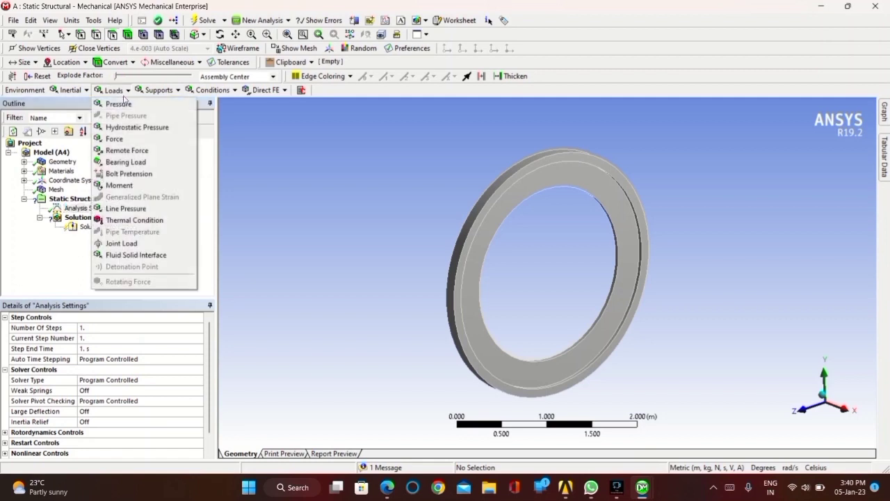
{"action": "left_click", "coordinate": [123, 103]}
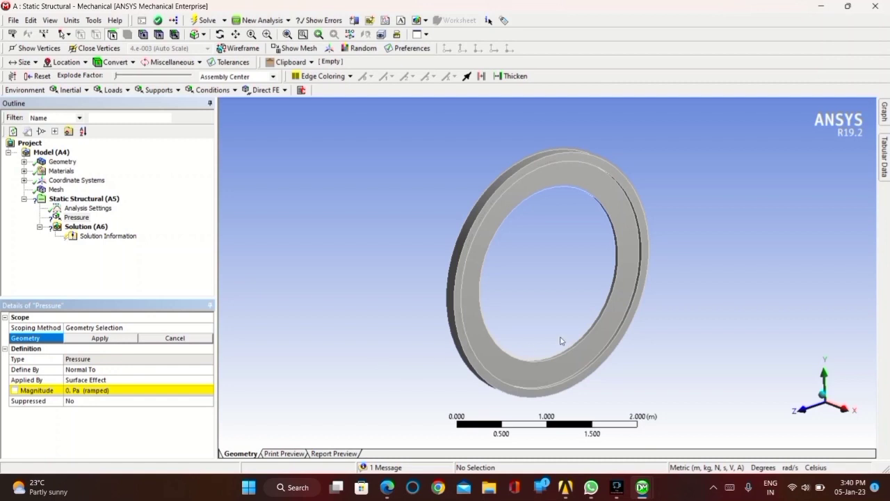
{"action": "left_click", "coordinate": [585, 335]}
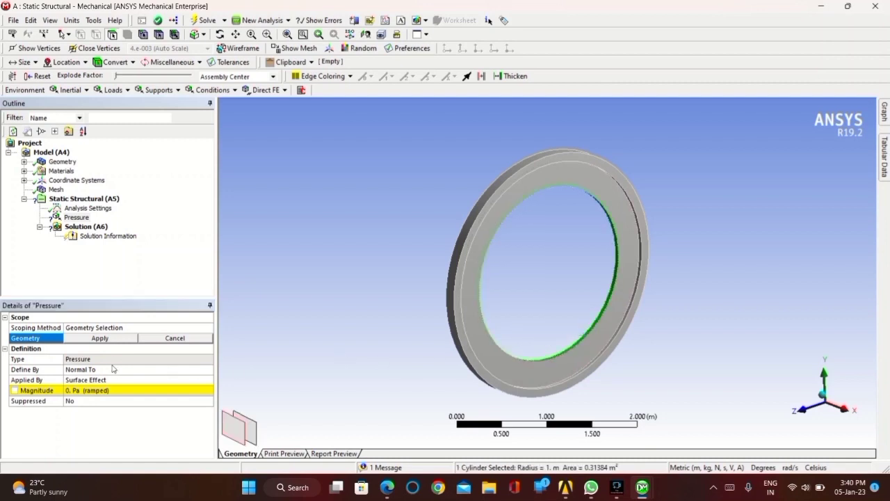
{"action": "left_click", "coordinate": [104, 339]}
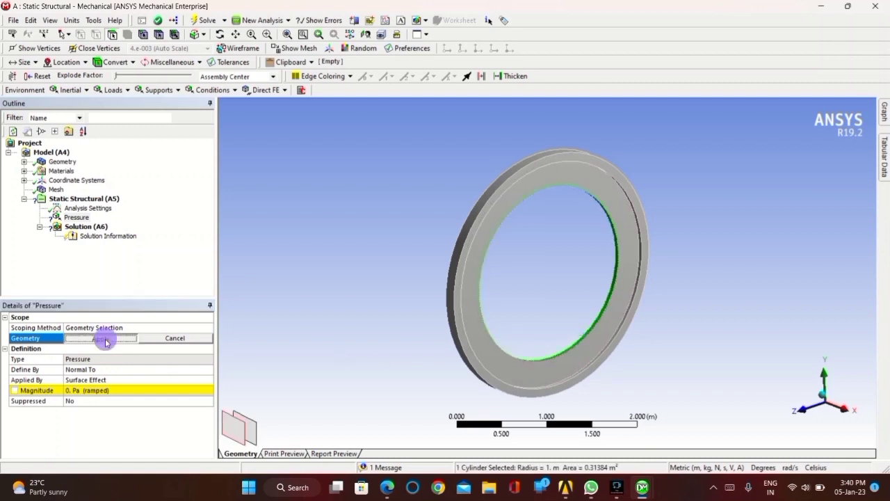
{"action": "left_click", "coordinate": [103, 391]}
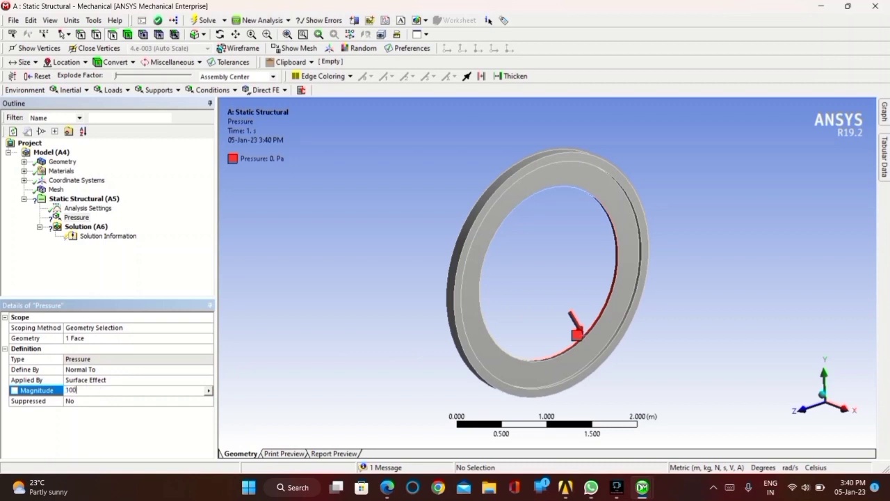
{"action": "key", "text": "Return"}
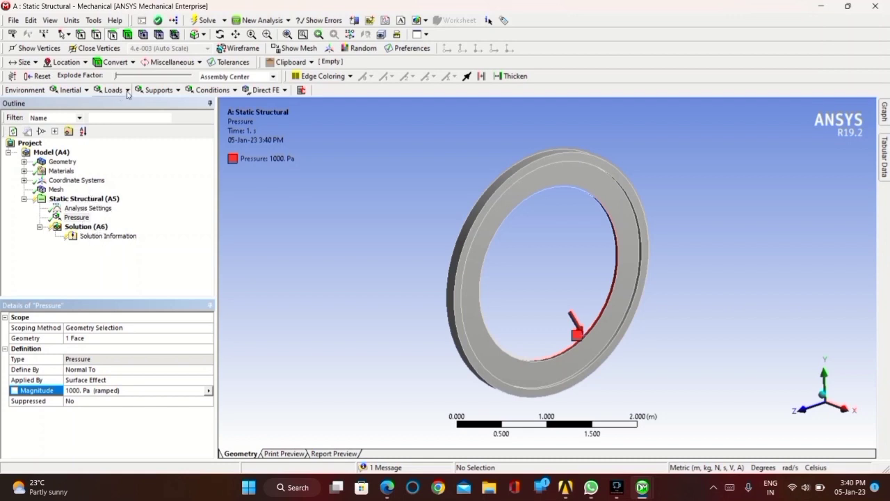
Add a fixed support on the ring's outer cylindrical face.
{"action": "left_click", "coordinate": [158, 90]}
{"action": "left_click", "coordinate": [163, 102]}
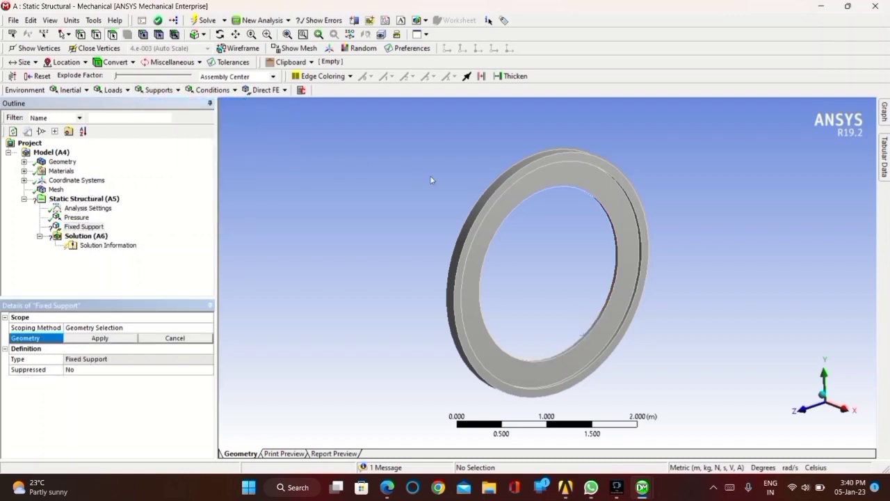
{"action": "left_click", "coordinate": [493, 189]}
{"action": "left_click", "coordinate": [110, 337]}
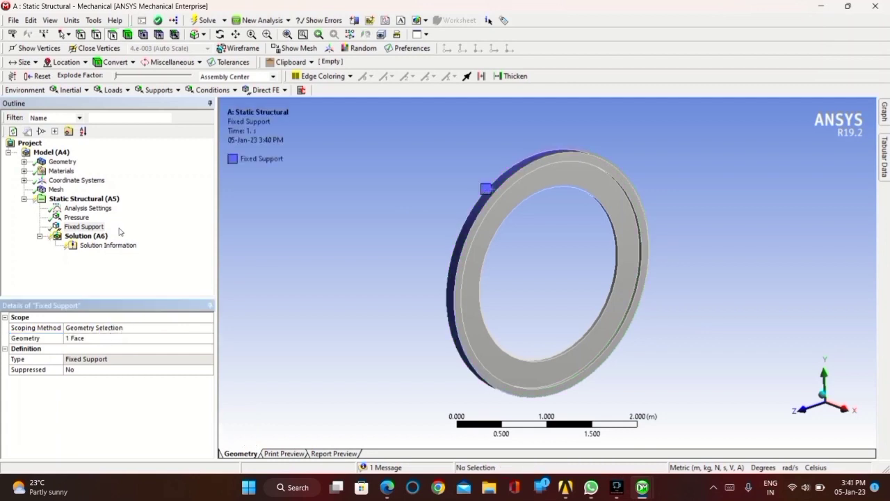
Add Total Deformation, Equivalent (von-Mises) strain and Equivalent (von-Mises) stress results, then view the ring front-on.
{"action": "left_click", "coordinate": [87, 236]}
{"action": "left_click", "coordinate": [64, 89]}
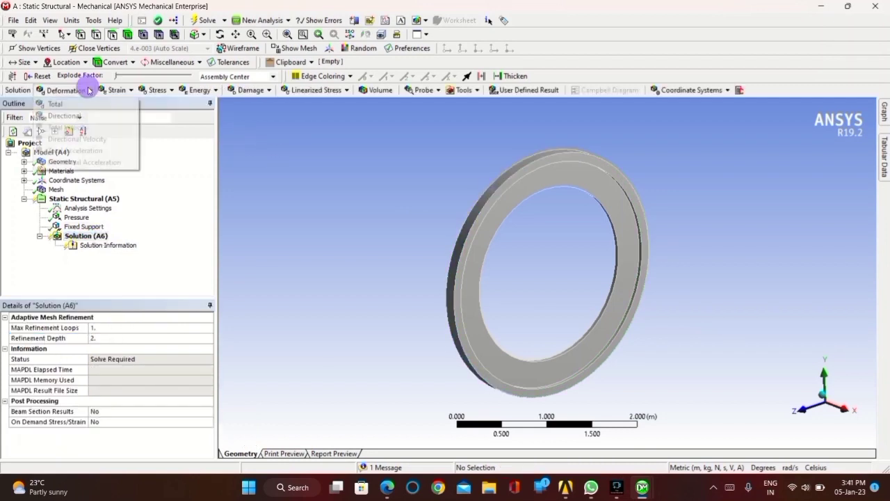
{"action": "left_click", "coordinate": [104, 102]}
{"action": "left_click", "coordinate": [117, 90]}
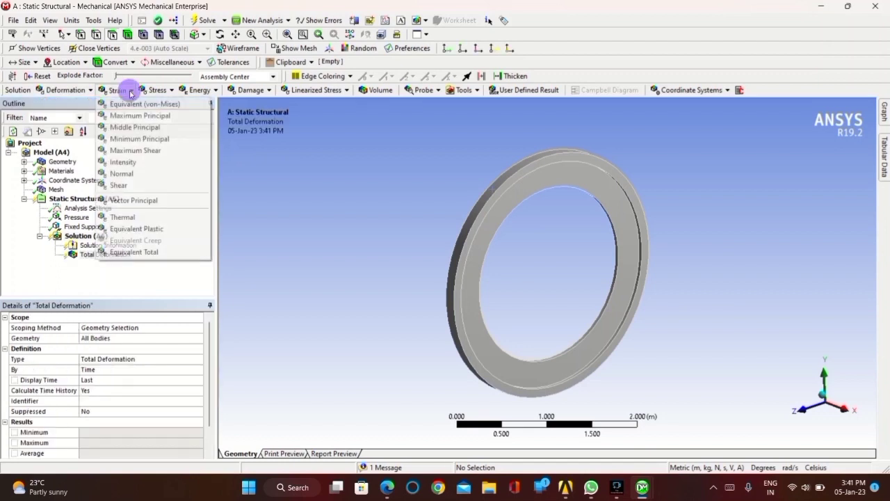
{"action": "left_click", "coordinate": [132, 103]}
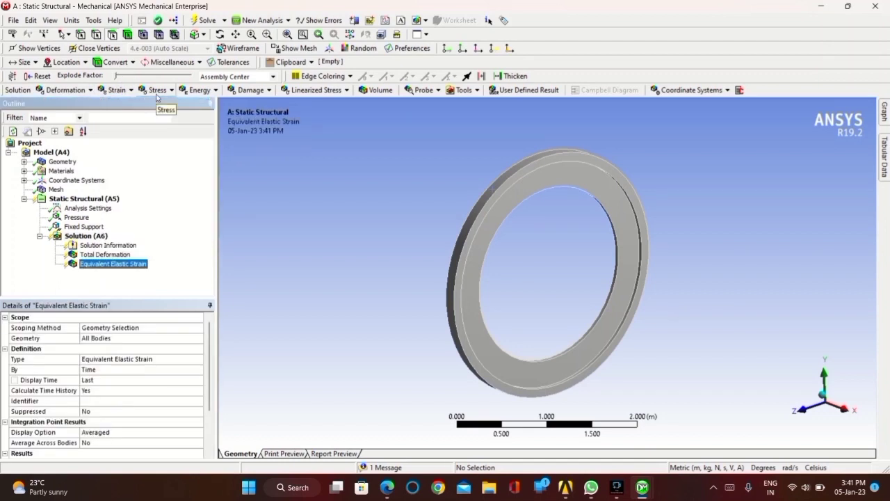
{"action": "left_click", "coordinate": [155, 90]}
{"action": "left_click", "coordinate": [159, 104]}
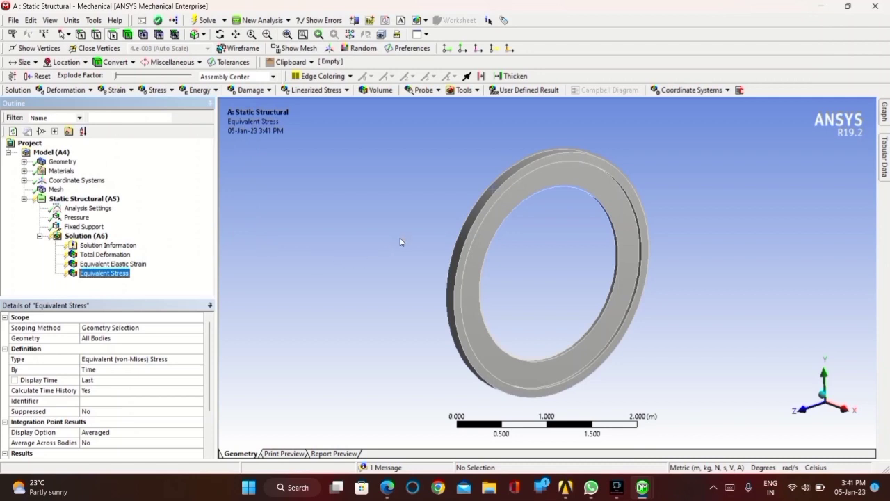
{"action": "left_click_drag", "start_coordinate": [390, 235], "coordinate": [256, 224]}
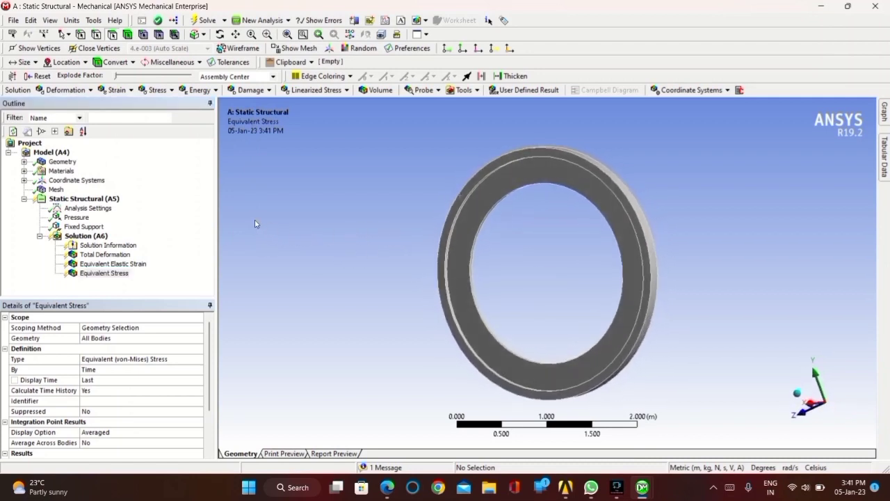
Solve the analysis and set the result display to No WireFrame.
{"action": "left_click", "coordinate": [200, 21]}
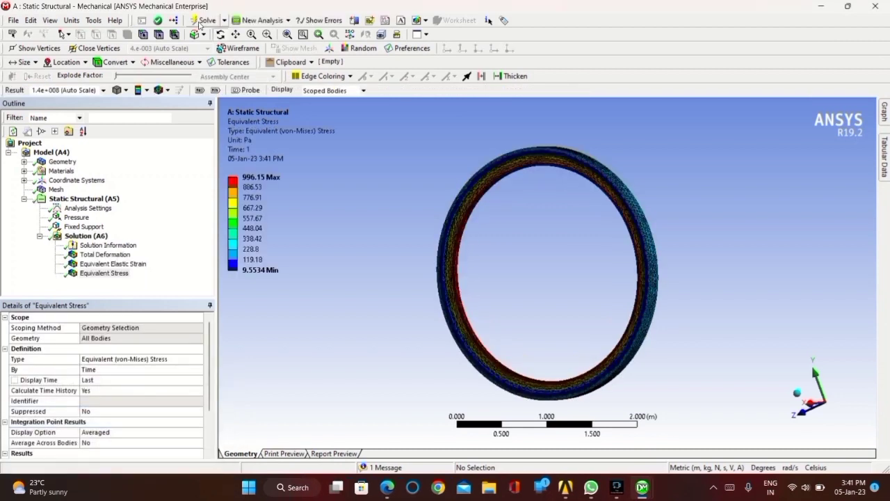
{"action": "scroll", "coordinate": [540, 203], "scroll_direction": "up", "scroll_amount": 2}
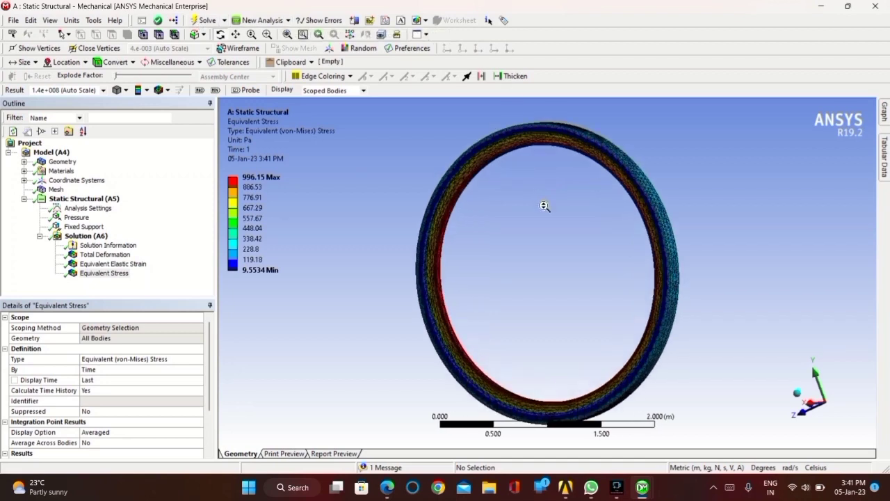
{"action": "left_click", "coordinate": [167, 91]}
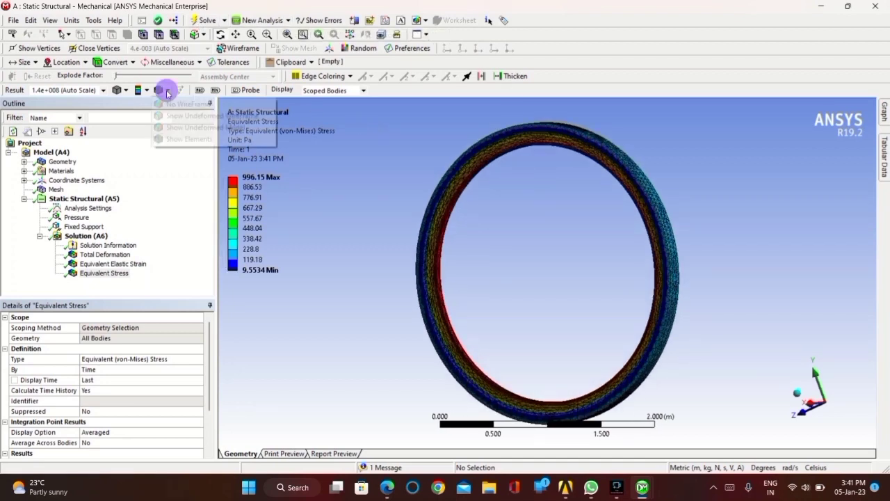
{"action": "left_click", "coordinate": [183, 104]}
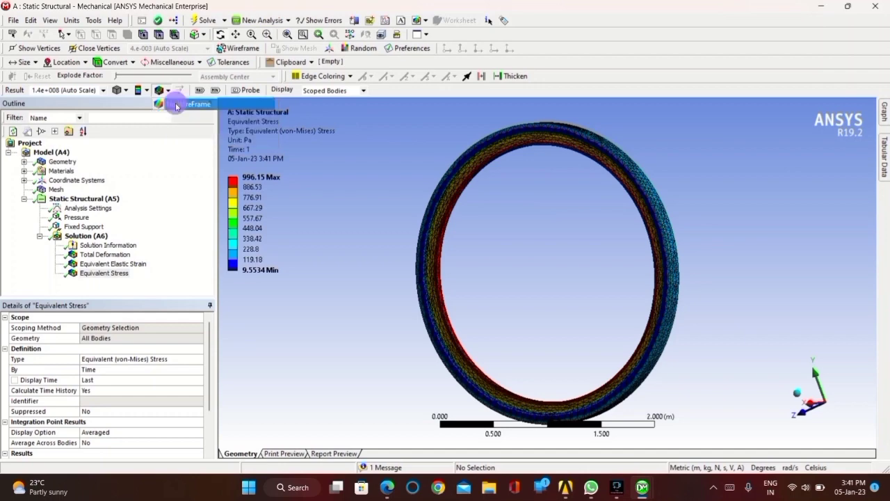
{"action": "middle_click_drag", "start_coordinate": [446, 196], "coordinate": [449, 199]}
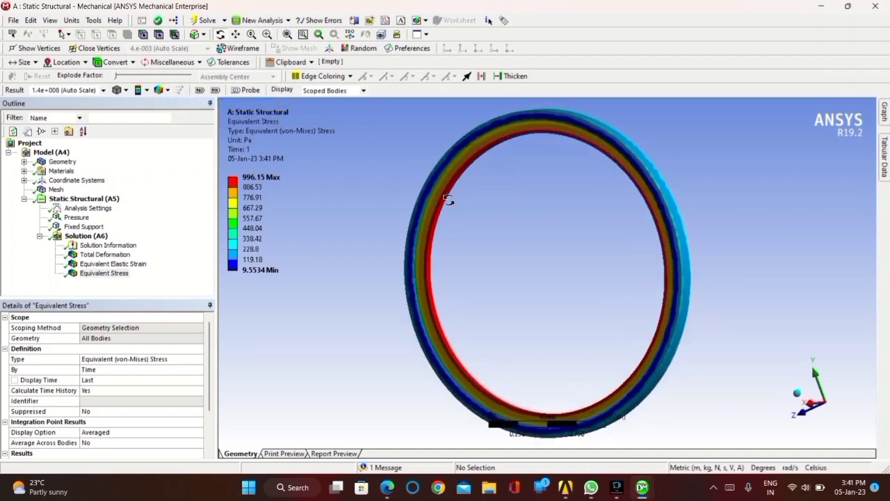
Review the total deformation, equivalent elastic strain and von-Mises stress contours in turn.
{"action": "left_click", "coordinate": [105, 254]}
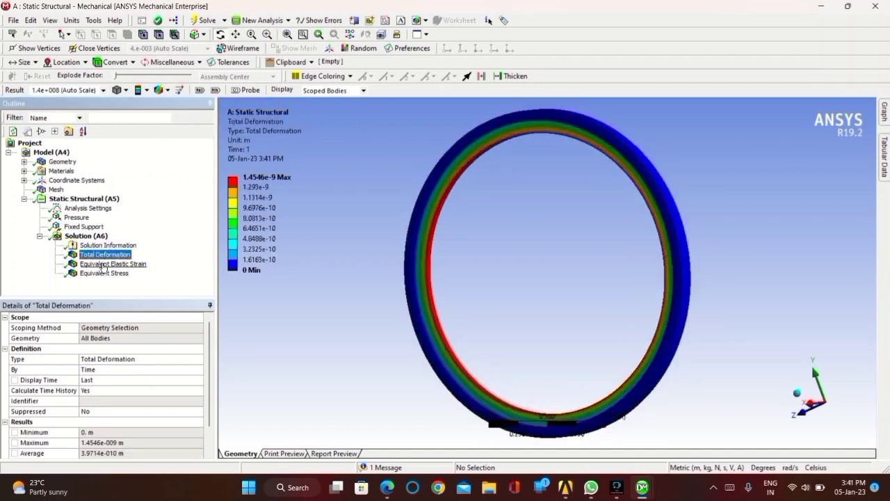
{"action": "left_click", "coordinate": [103, 265]}
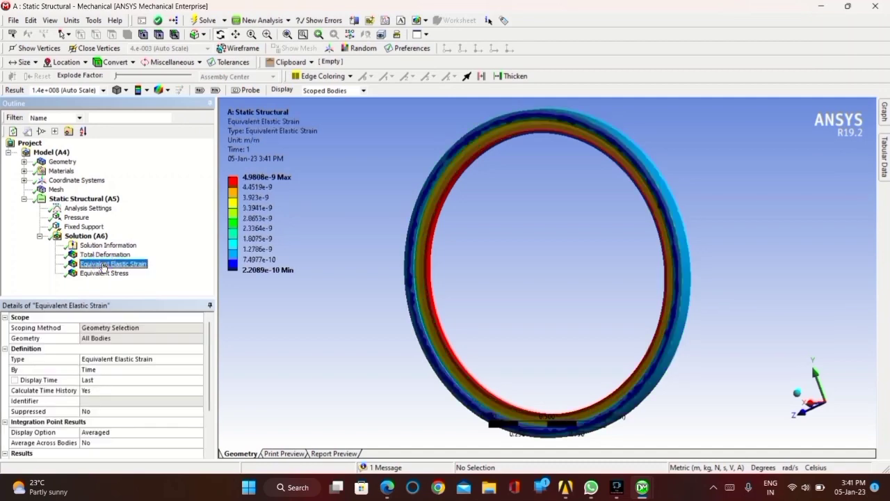
{"action": "left_click", "coordinate": [103, 275]}
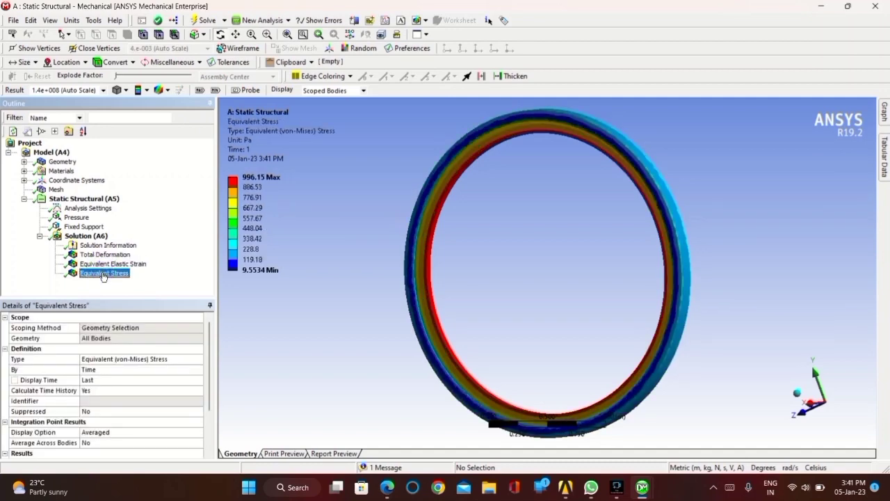
{"action": "left_click", "coordinate": [106, 255]}
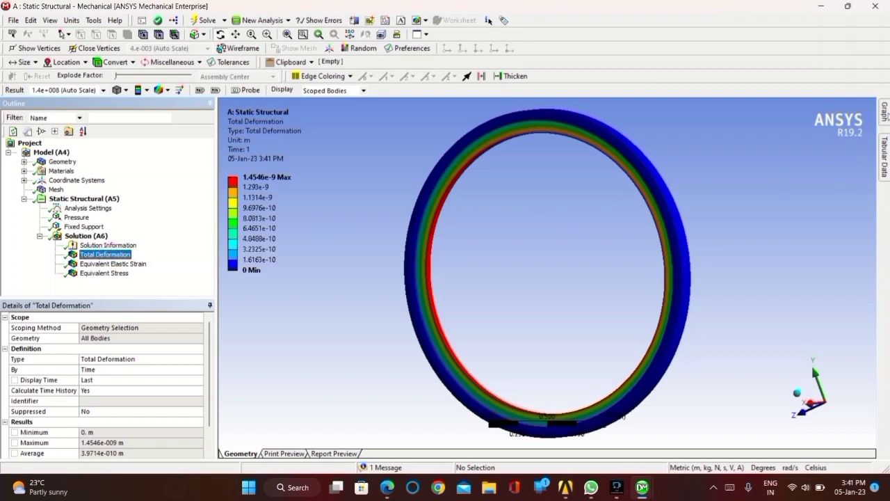
Set the deformation animation to 100 frames and play it.
{"action": "mouse_move", "coordinate": [885, 113]}
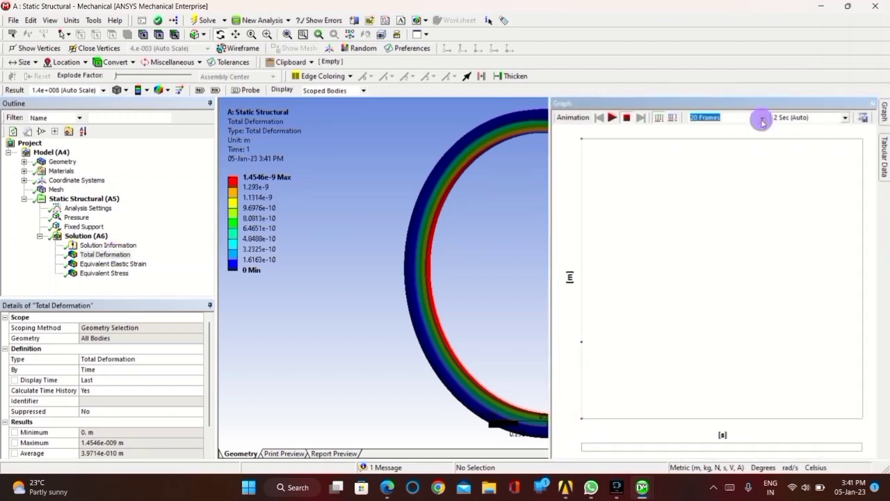
{"action": "left_click", "coordinate": [761, 118]}
{"action": "left_click", "coordinate": [738, 165]}
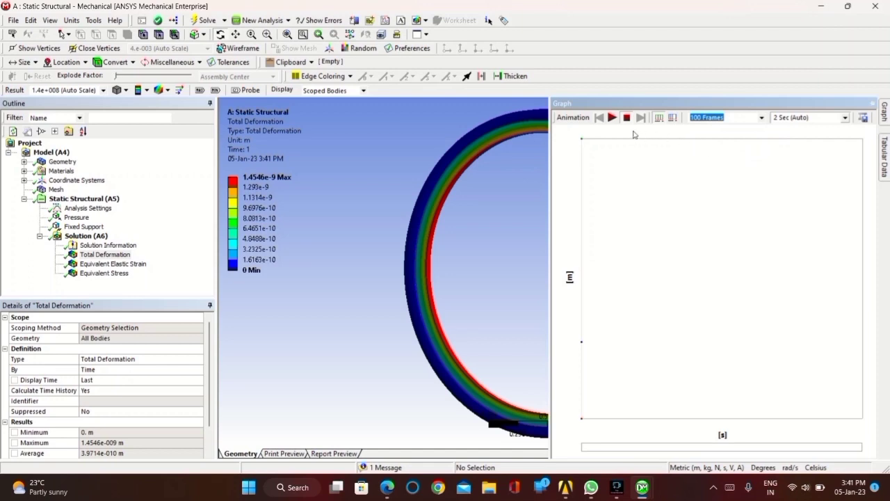
{"action": "left_click", "coordinate": [609, 117]}
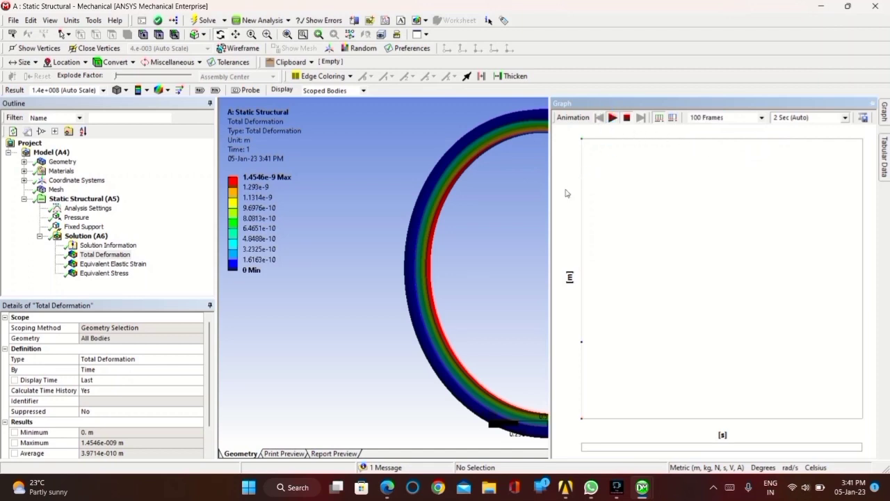